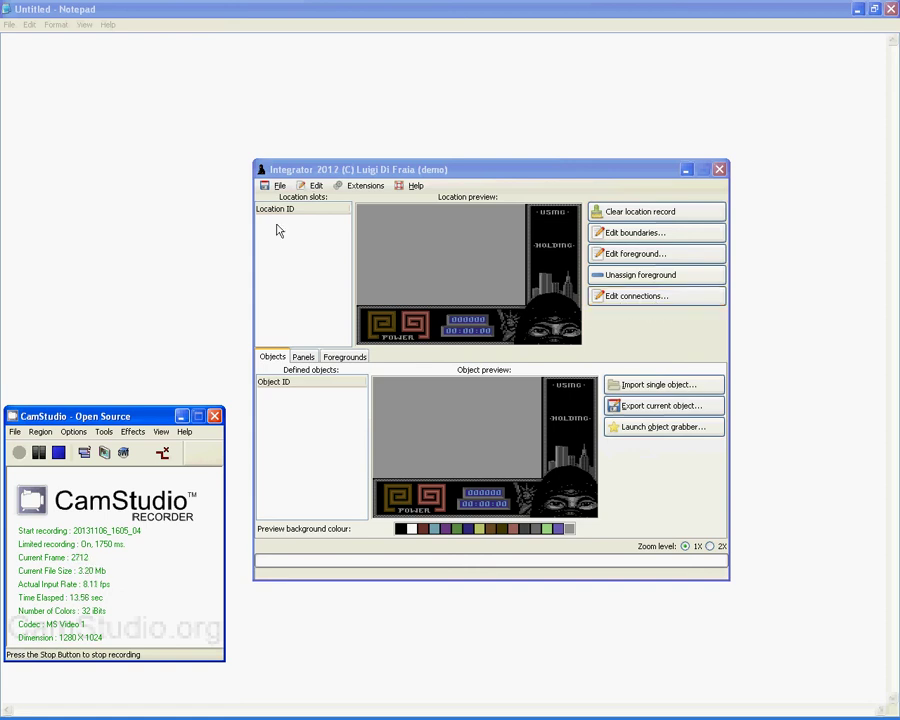
Load the level's integrator file from the canonical-files folder inside ln2-files-canonical
left_click(280, 186)
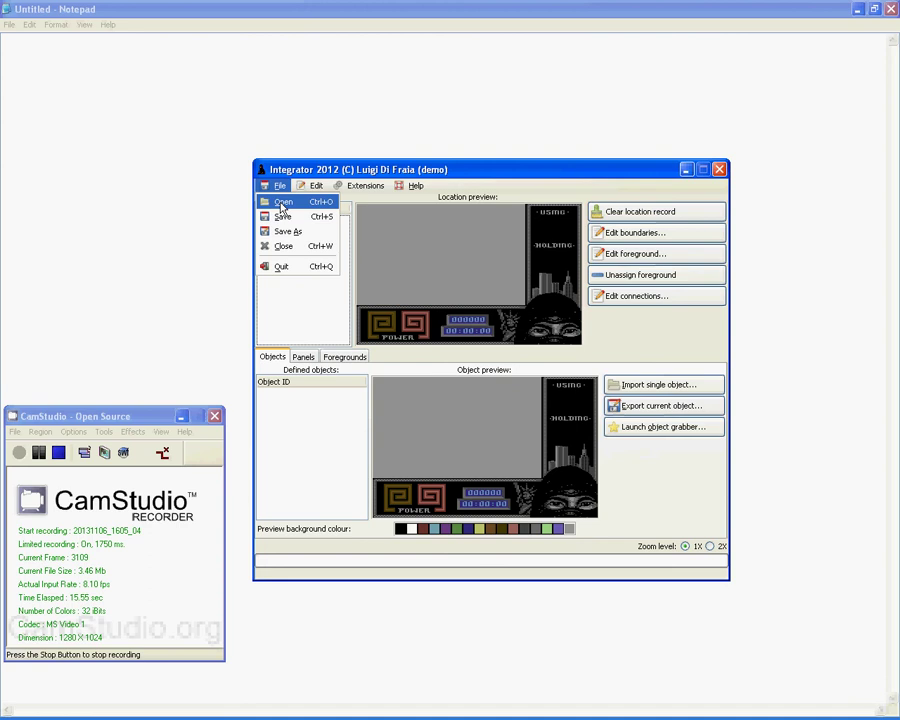
left_click(282, 204)
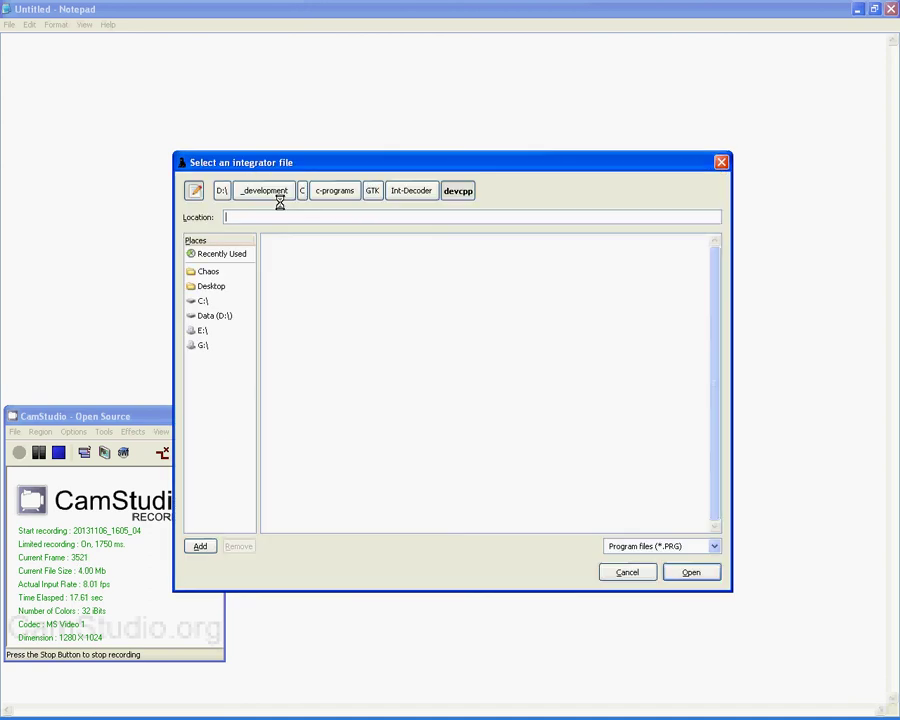
double_click(296, 274)
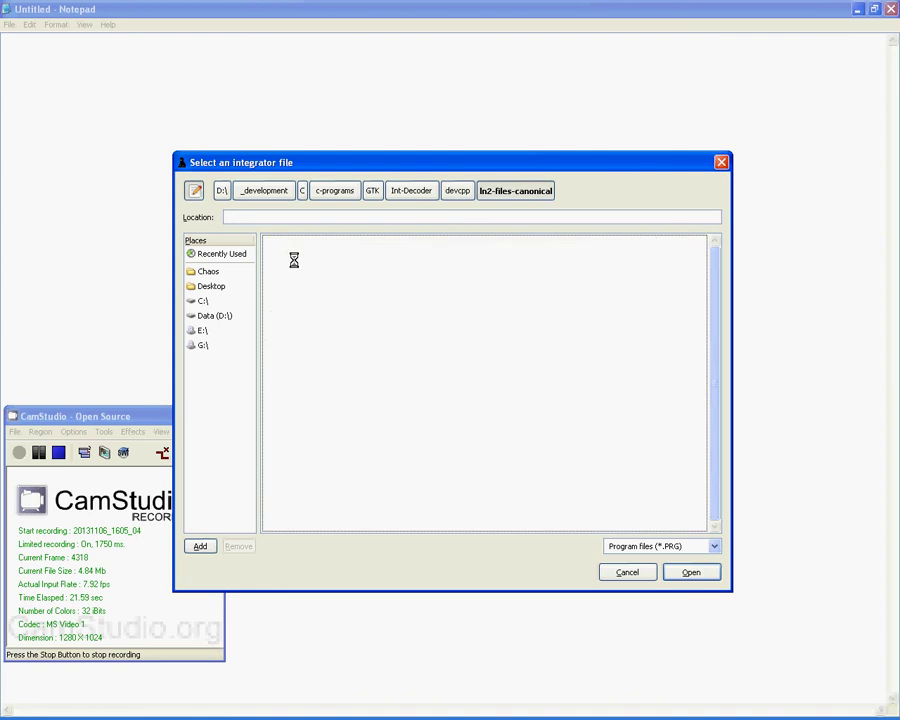
double_click(295, 272)
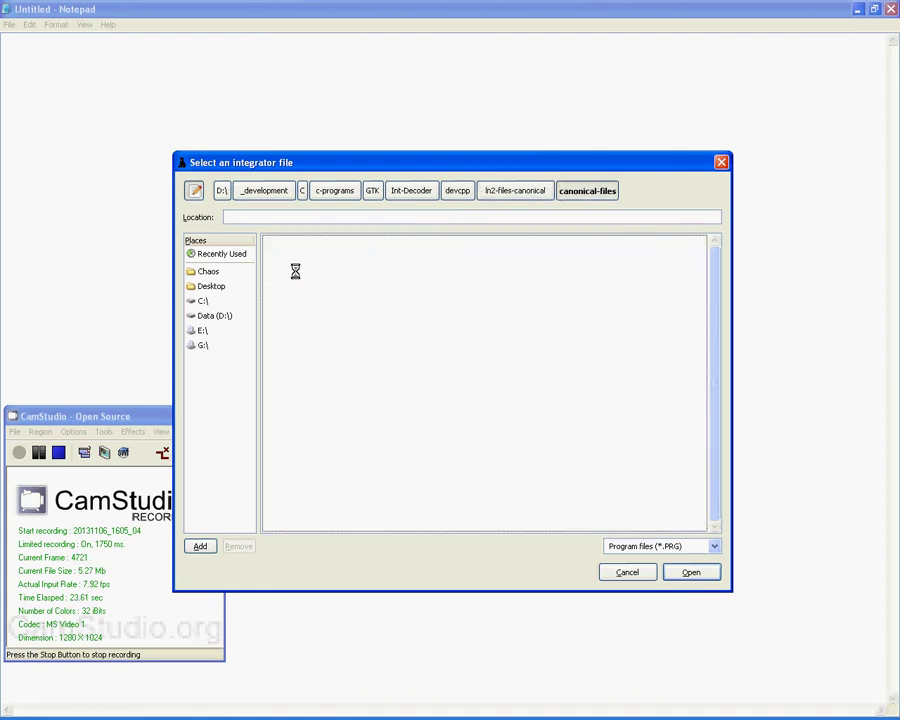
double_click(293, 261)
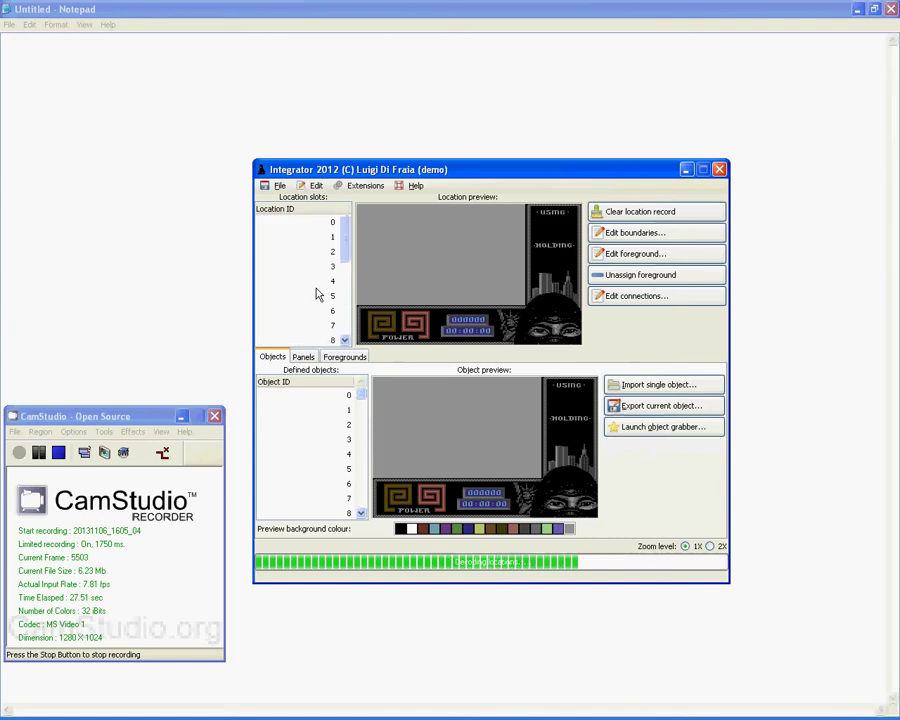
Load the connection data file LEV1.PRG from the connection-files folder inside ln2-files-canonical
left_click(363, 186)
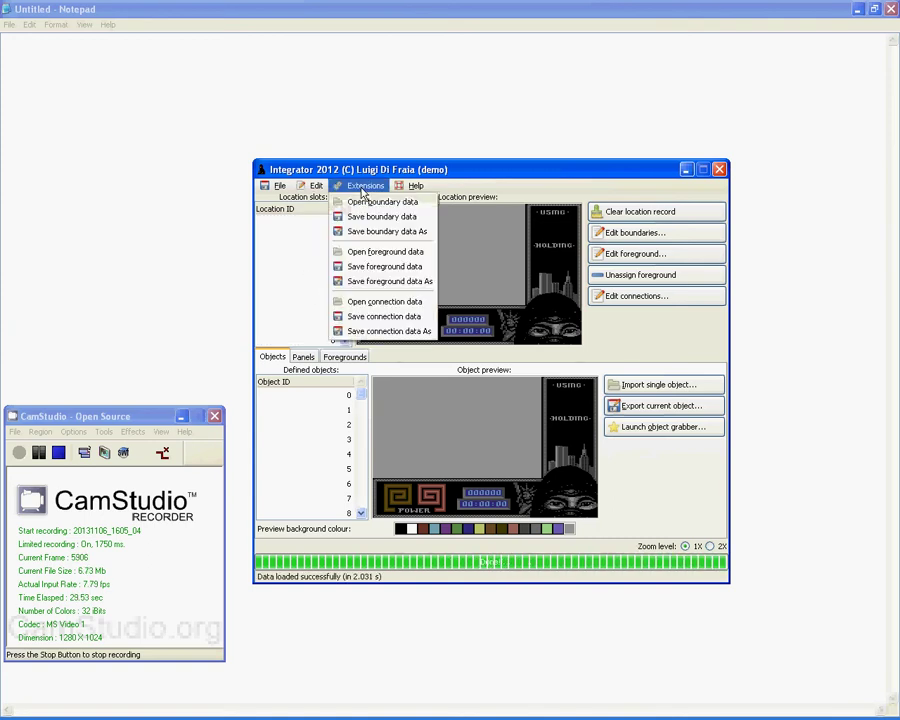
left_click(375, 301)
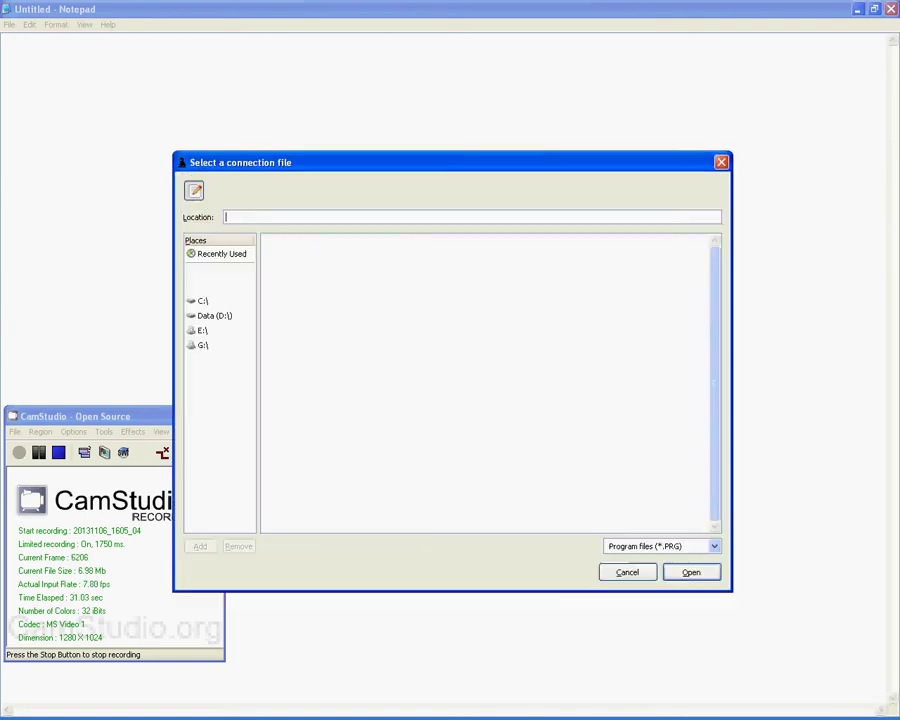
double_click(297, 267)
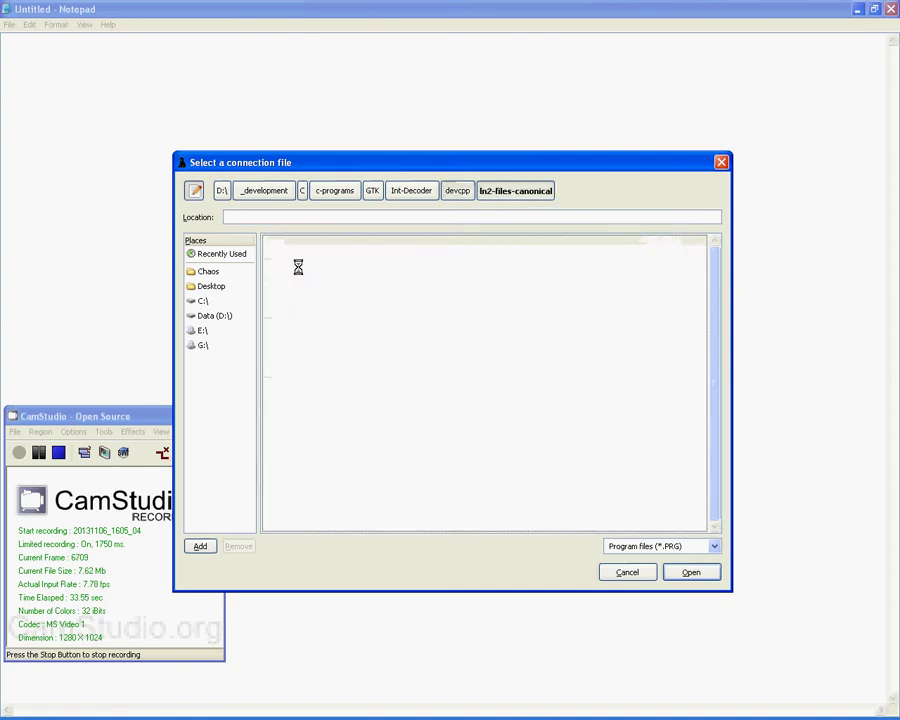
double_click(304, 286)
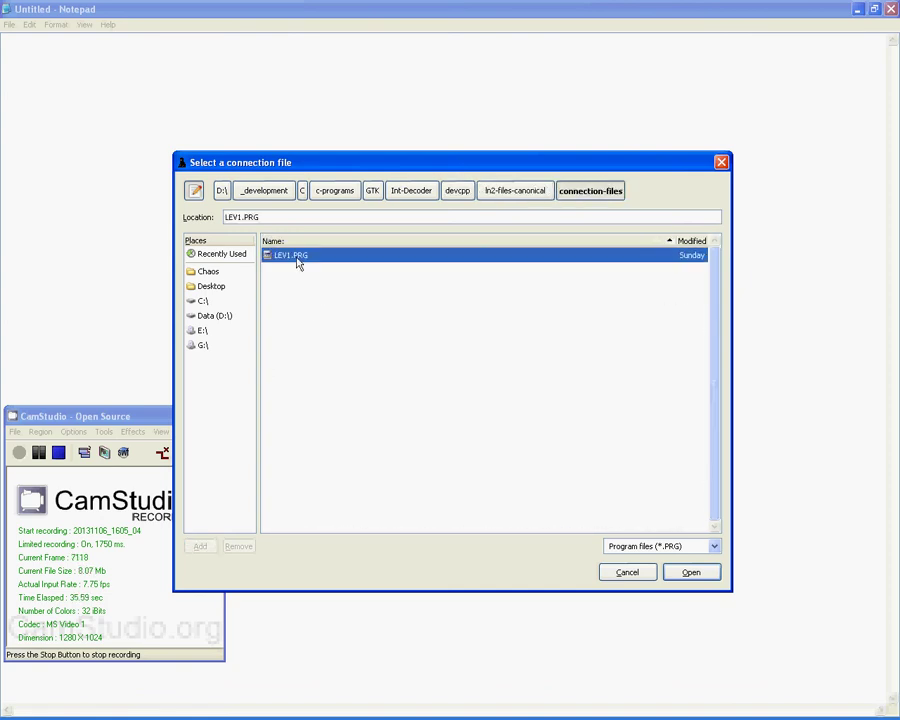
double_click(296, 258)
Open the connection editor for location 4 and enlarge its view to 2X zoom
left_click(316, 283)
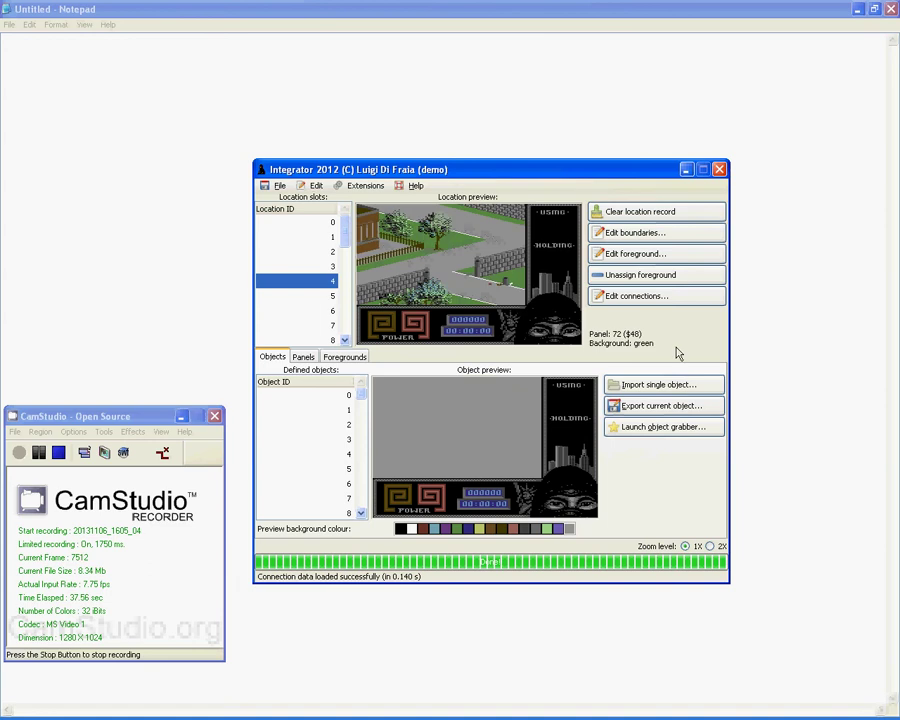
left_click(667, 296)
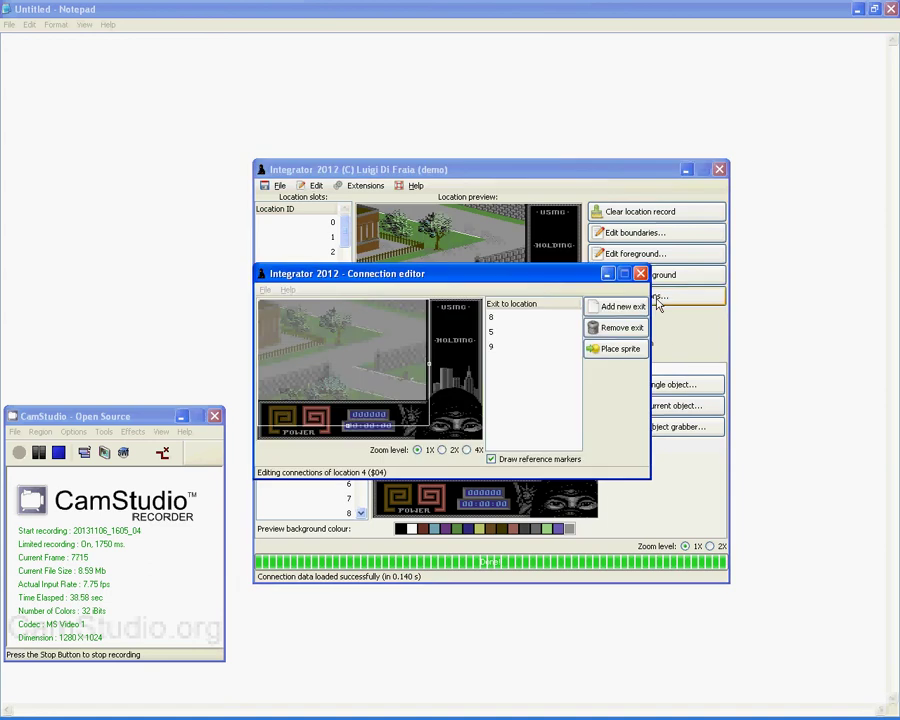
left_click(442, 449)
left_click_drag(590, 282, 490, 193)
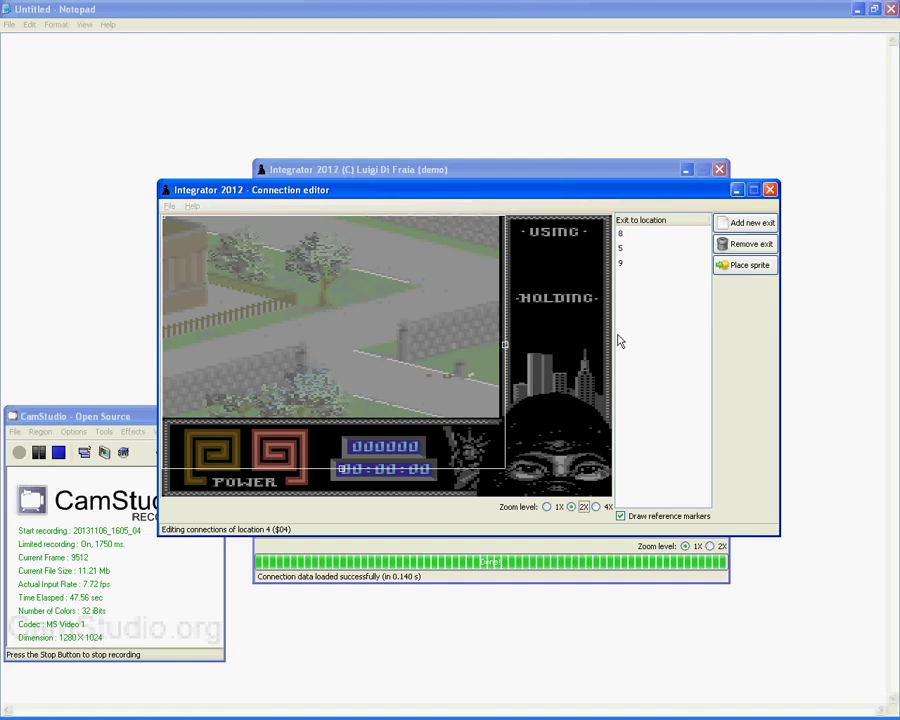
Inspect where the exits to locations 8, 5 and 9 are placed in location 4
left_click(652, 237)
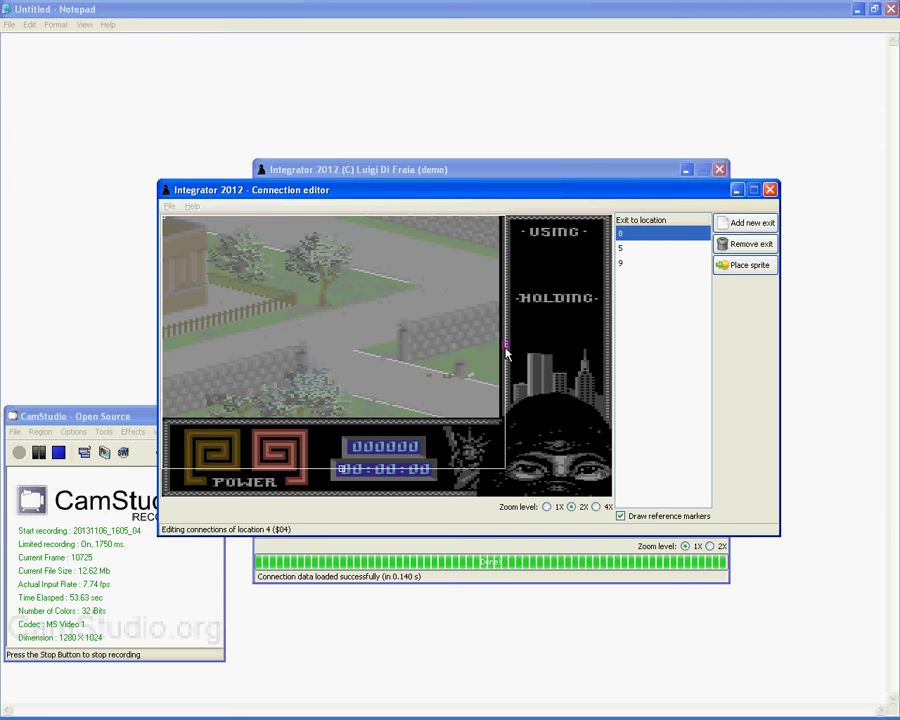
left_click(640, 248)
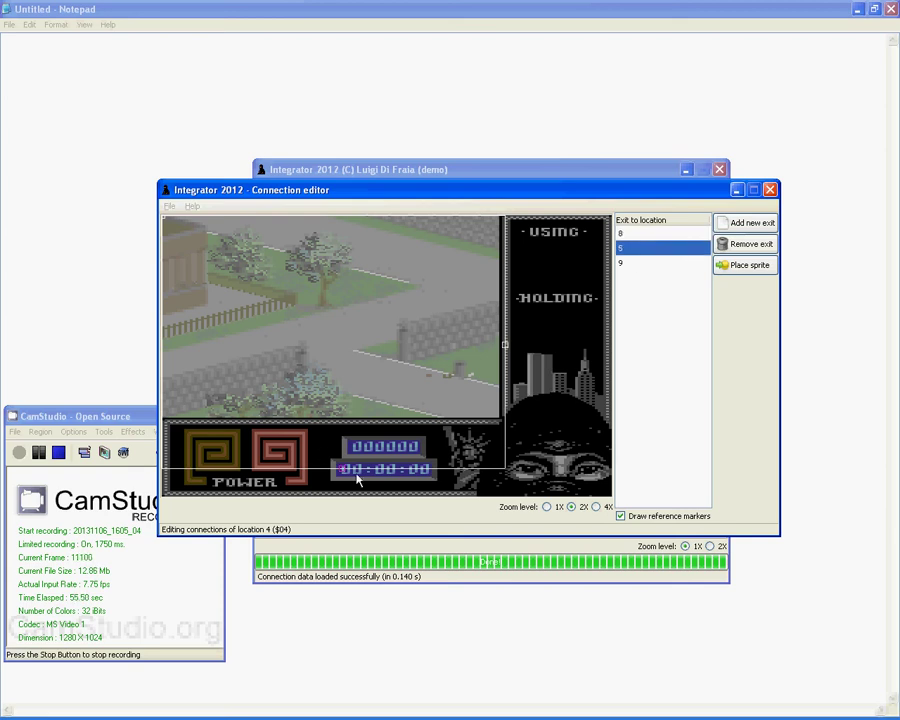
left_click(640, 264)
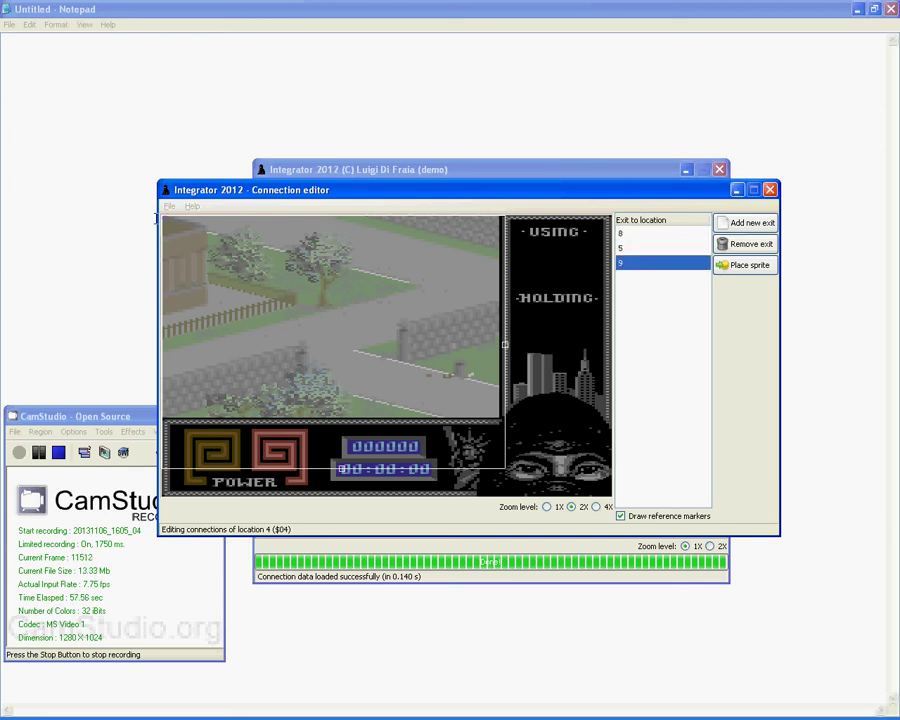
Set the destination of the first exit in the list to location 2
left_click(624, 233)
left_click(624, 233)
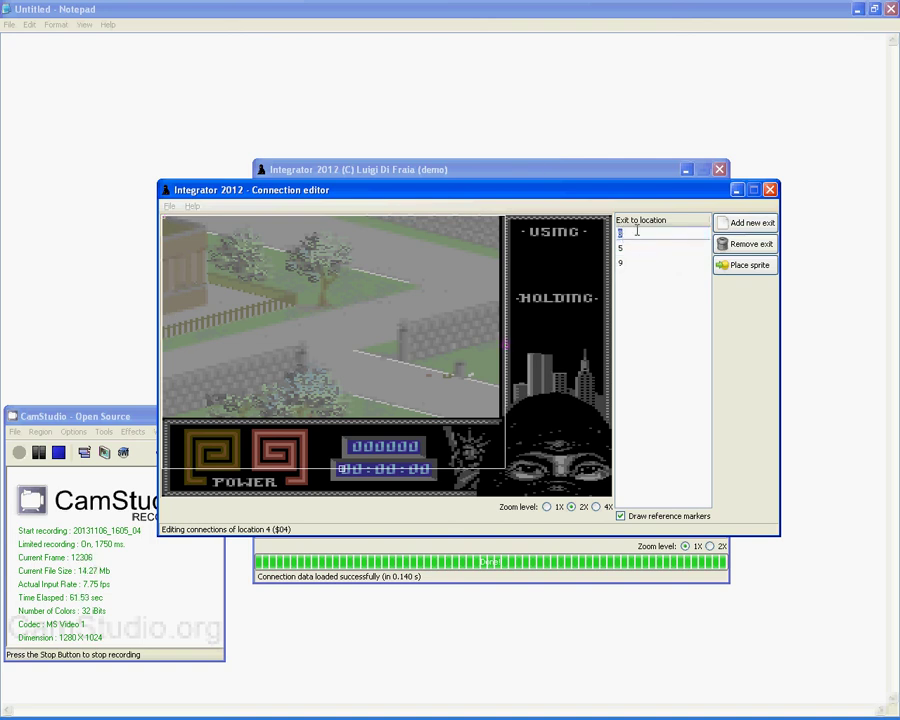
type("2")
key("Return")
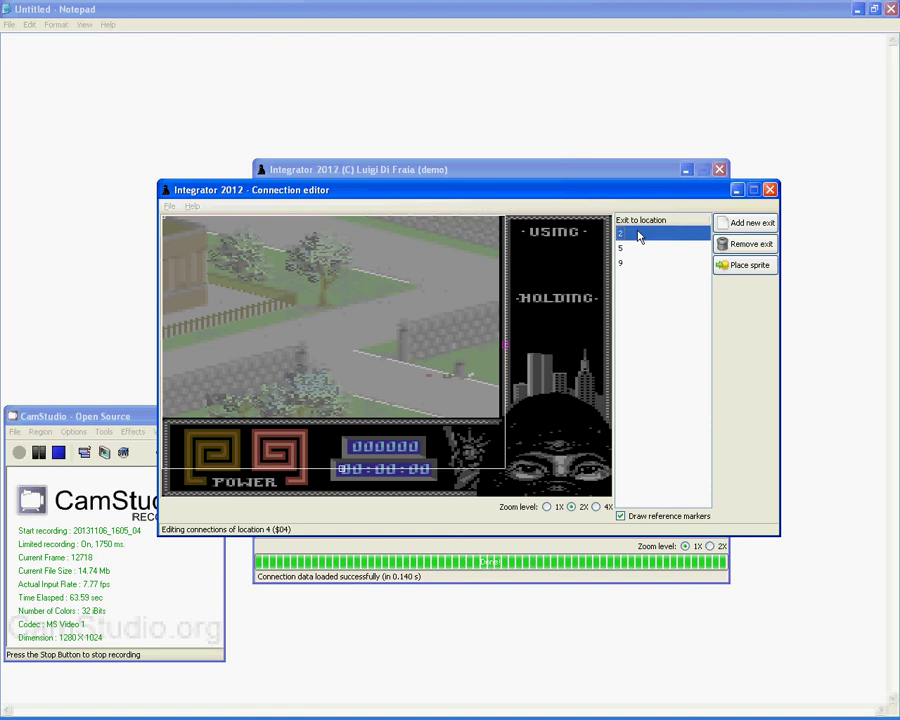
Set the first exit's destination back to location 8
left_click(638, 234)
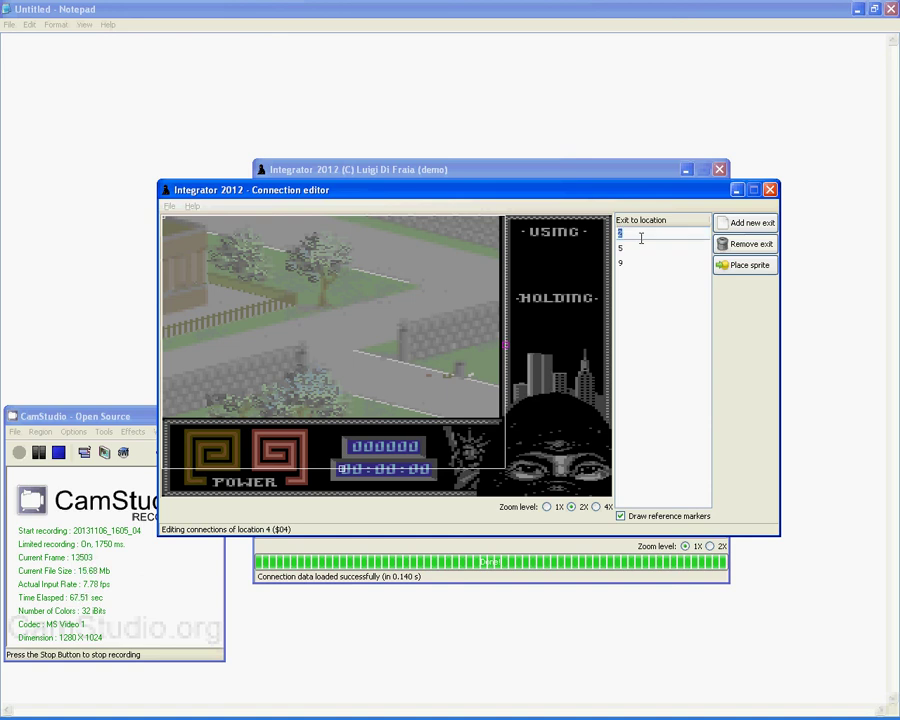
type("8")
key("Return")
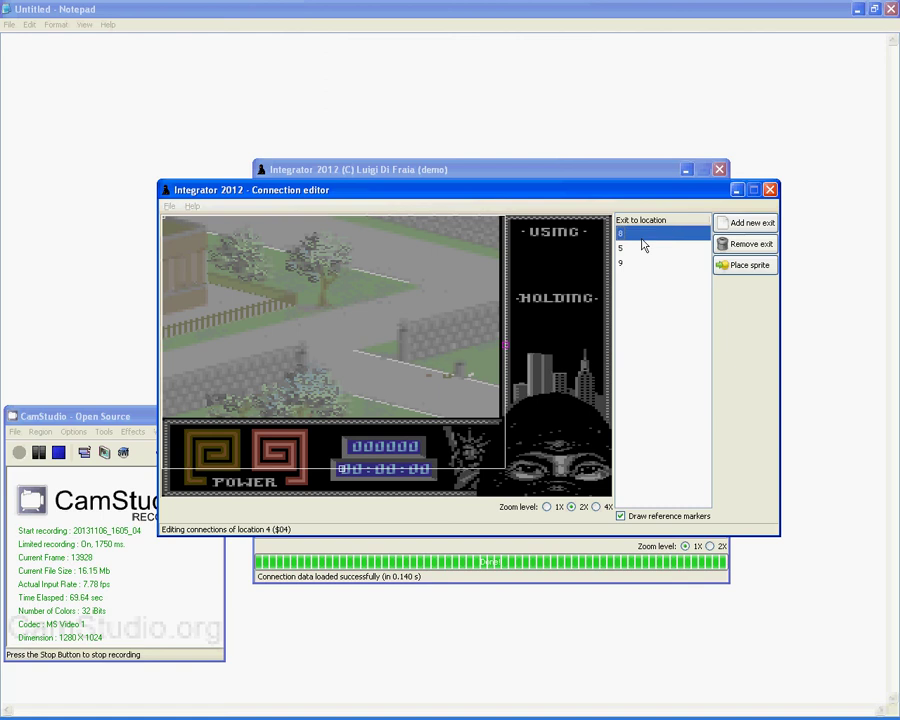
Move the marker of the exit to location 8 slightly upward along the scene's right border
left_click(506, 349)
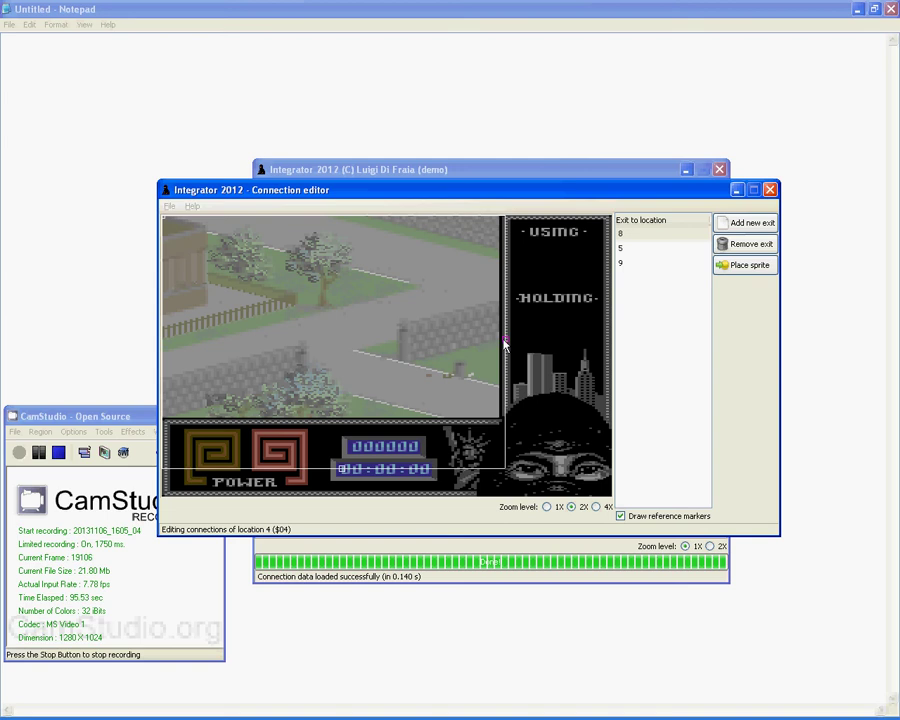
left_click(629, 234)
Review the markers of the exits to locations 5, 9 and 8, and close the connection editor
left_click(637, 248)
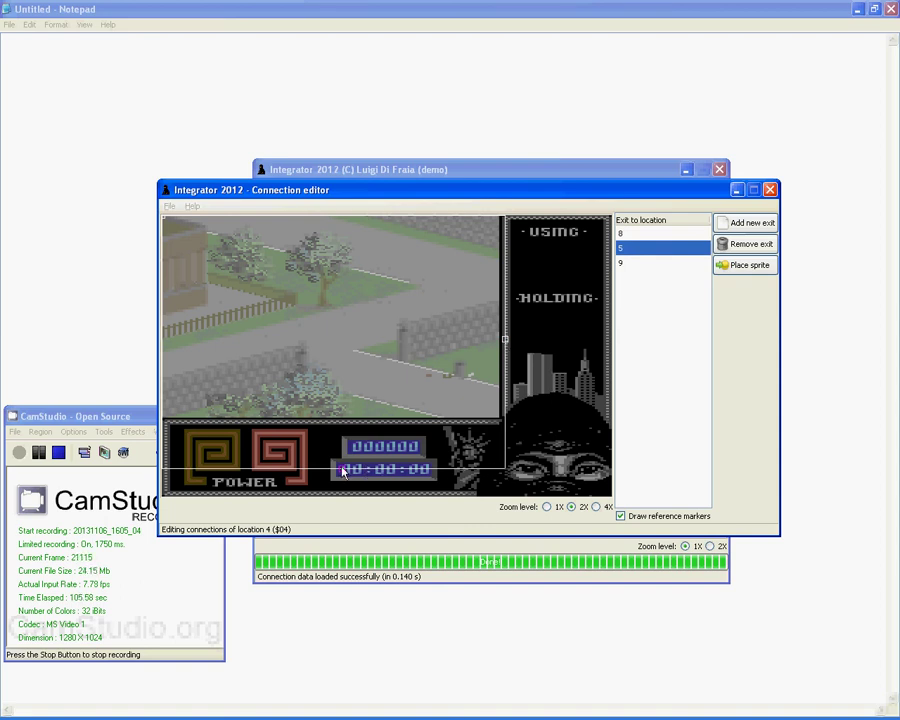
left_click(630, 265)
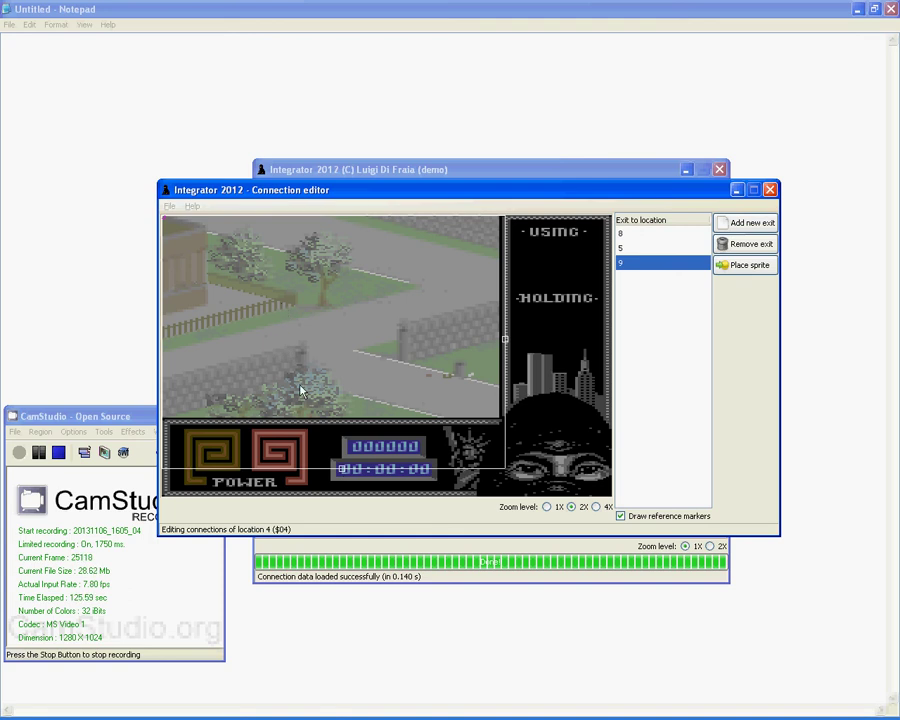
left_click(328, 472)
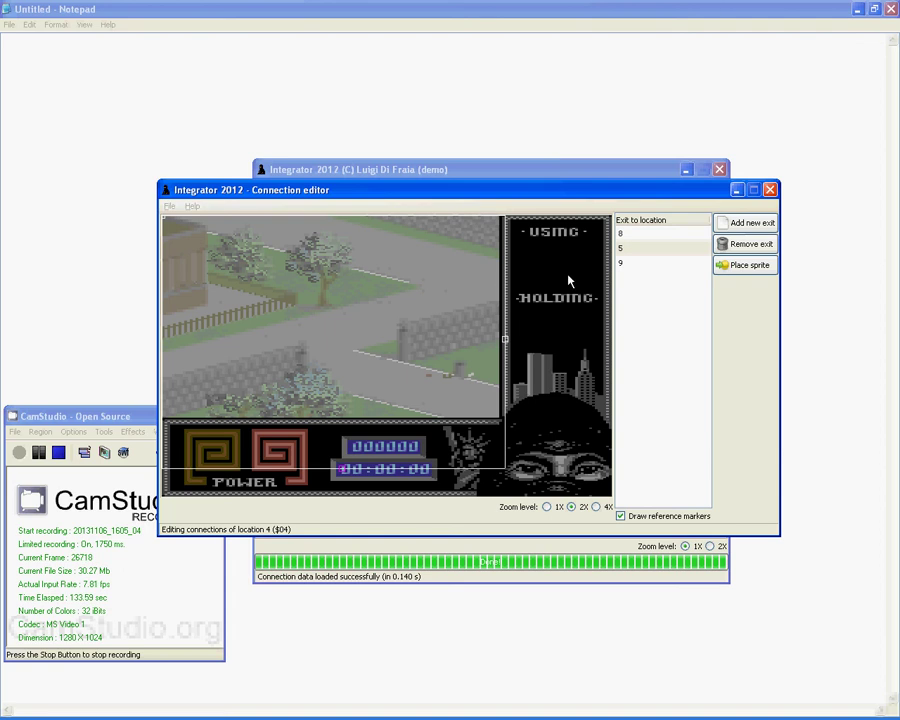
left_click(672, 236)
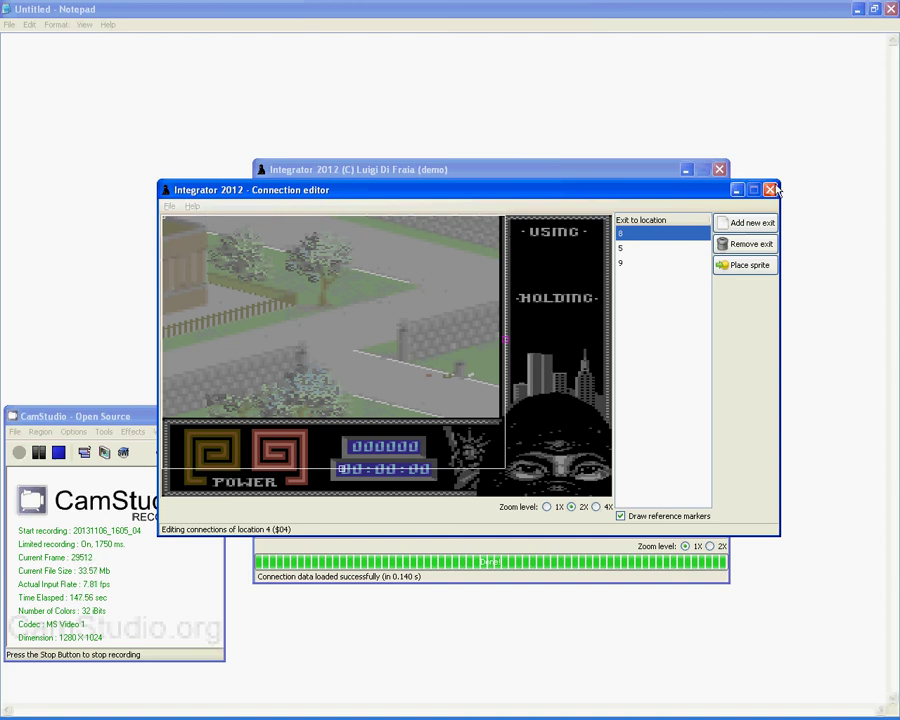
key("Escape")
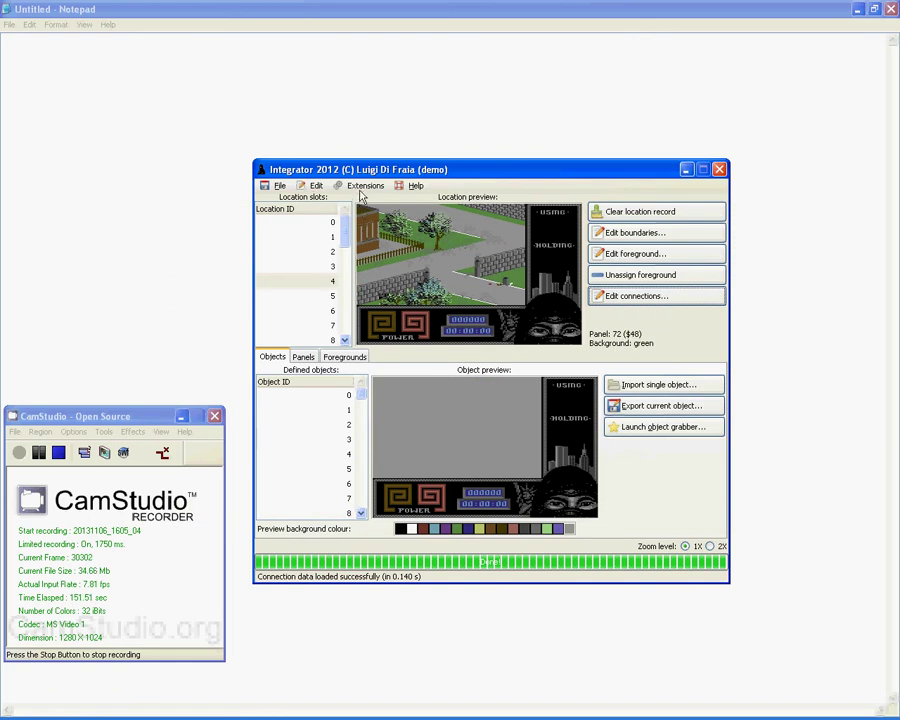
Load the level's boundary data from the boundary-files folder inside ln2-files-canonical
left_click(362, 187)
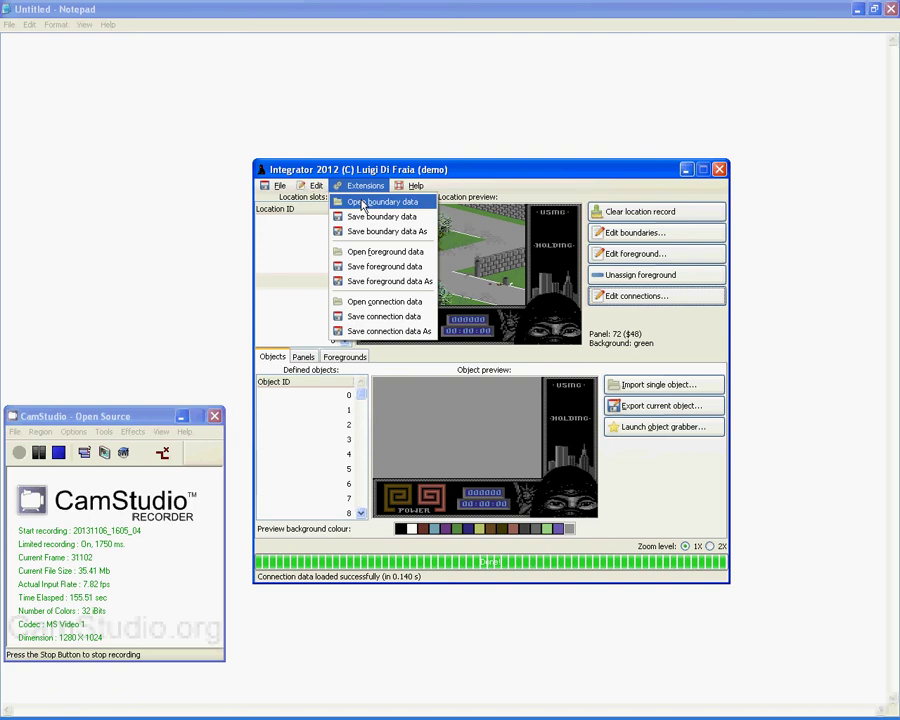
left_click(362, 204)
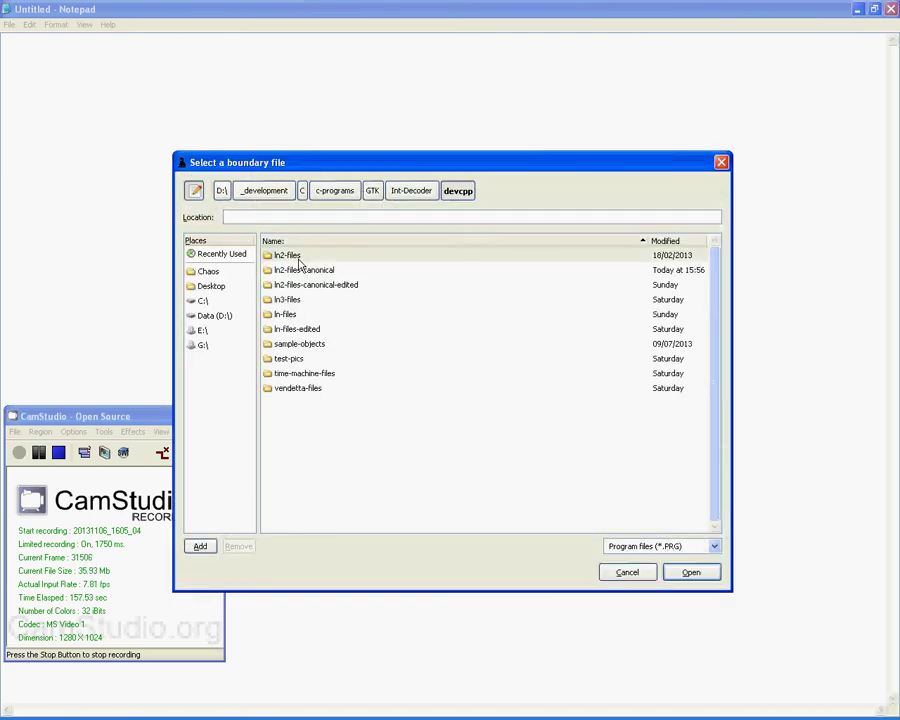
double_click(297, 269)
left_click(291, 257)
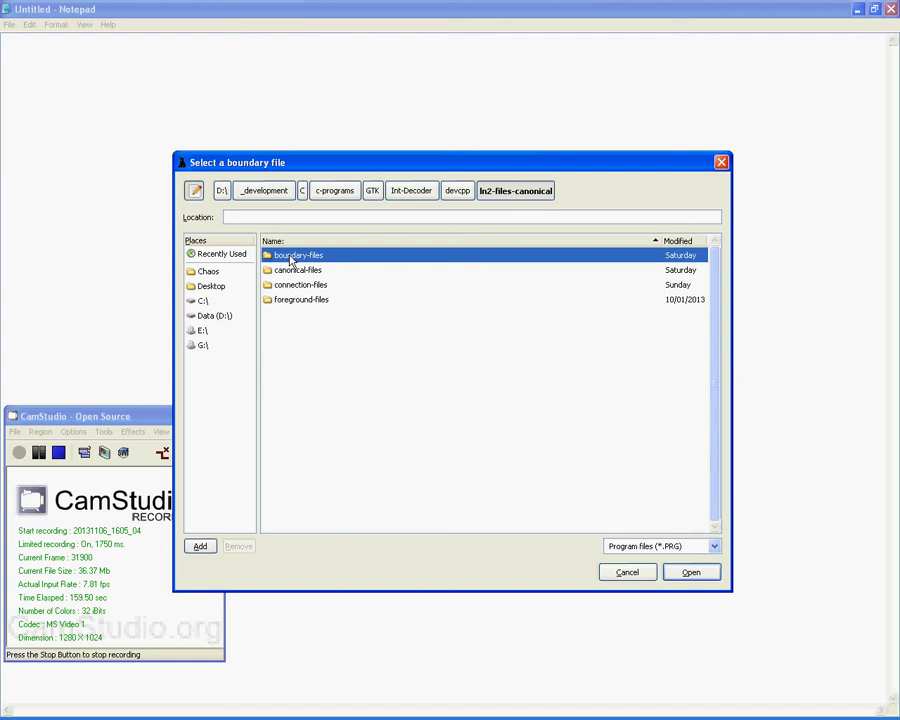
double_click(291, 257)
left_click(289, 255)
double_click(289, 255)
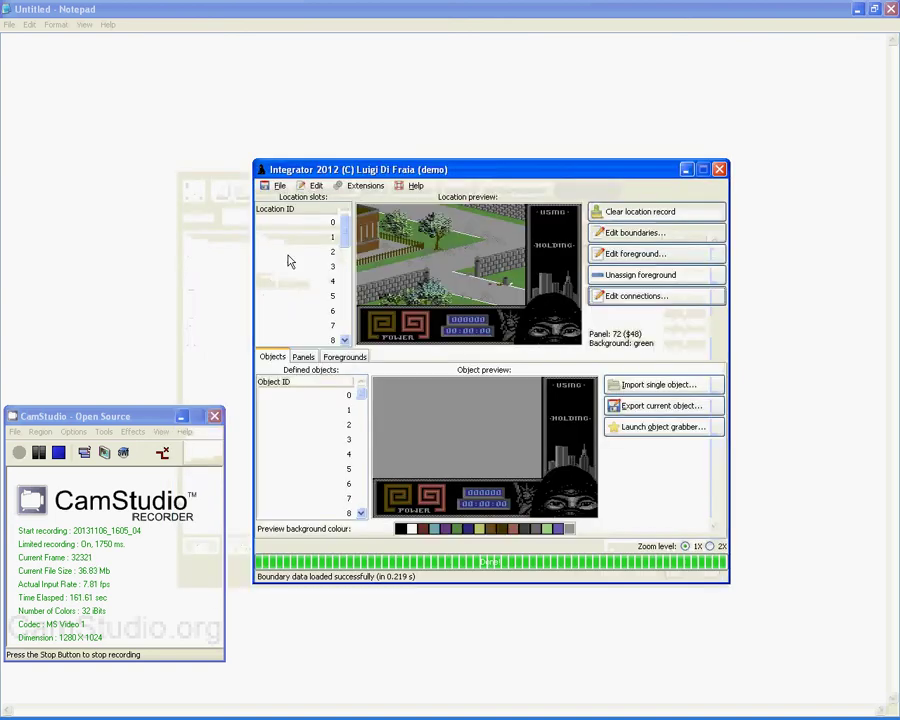
Examine location 4's boundary lines in the boundary editor at 2X zoom, and close the editor
left_click(289, 262)
left_click(636, 234)
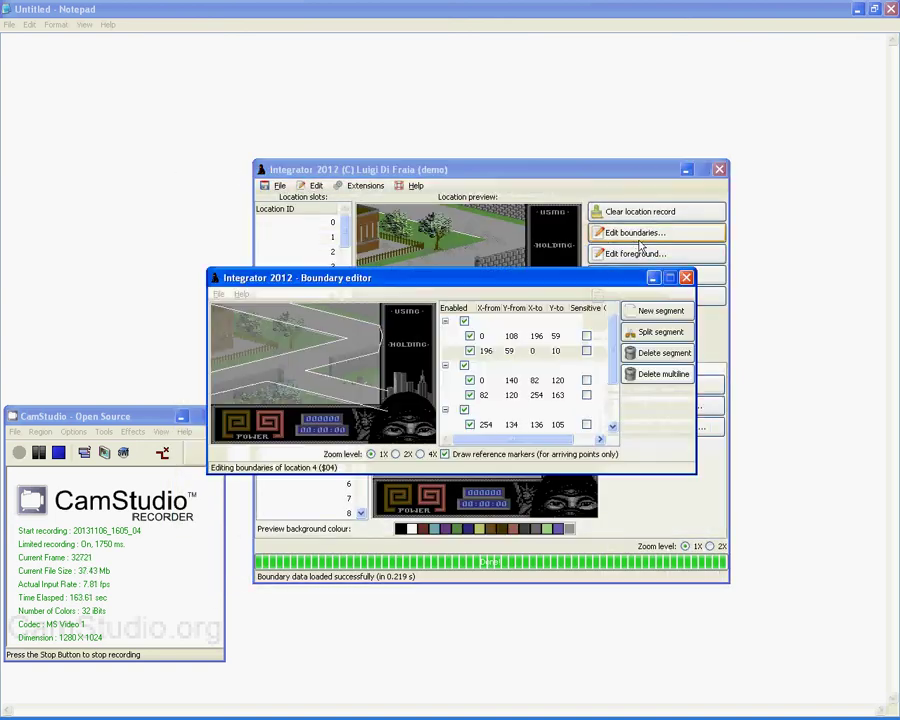
left_click(395, 454)
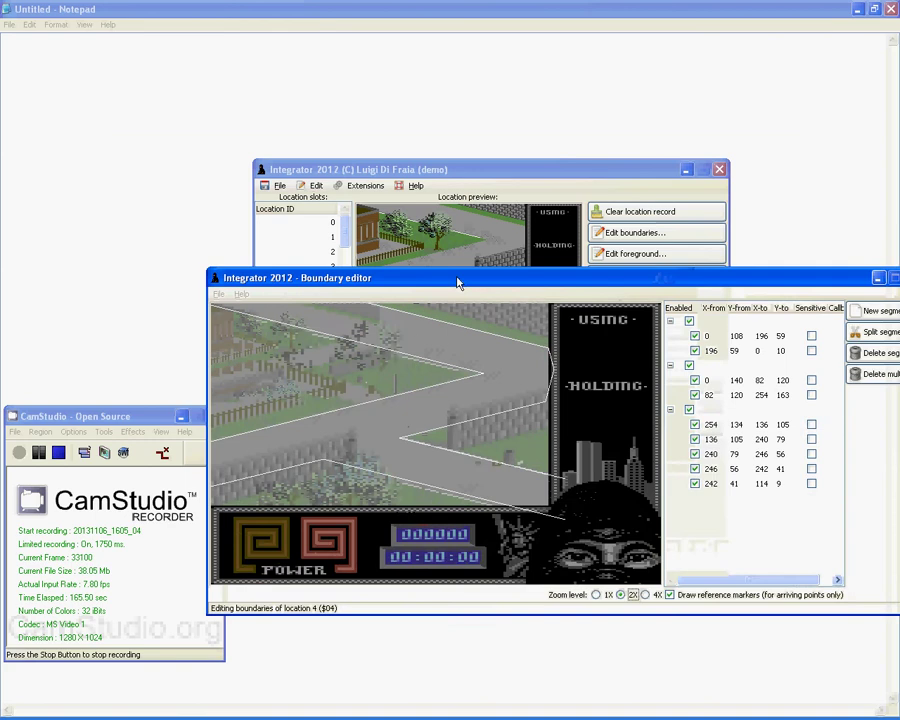
left_click_drag(457, 283, 343, 146)
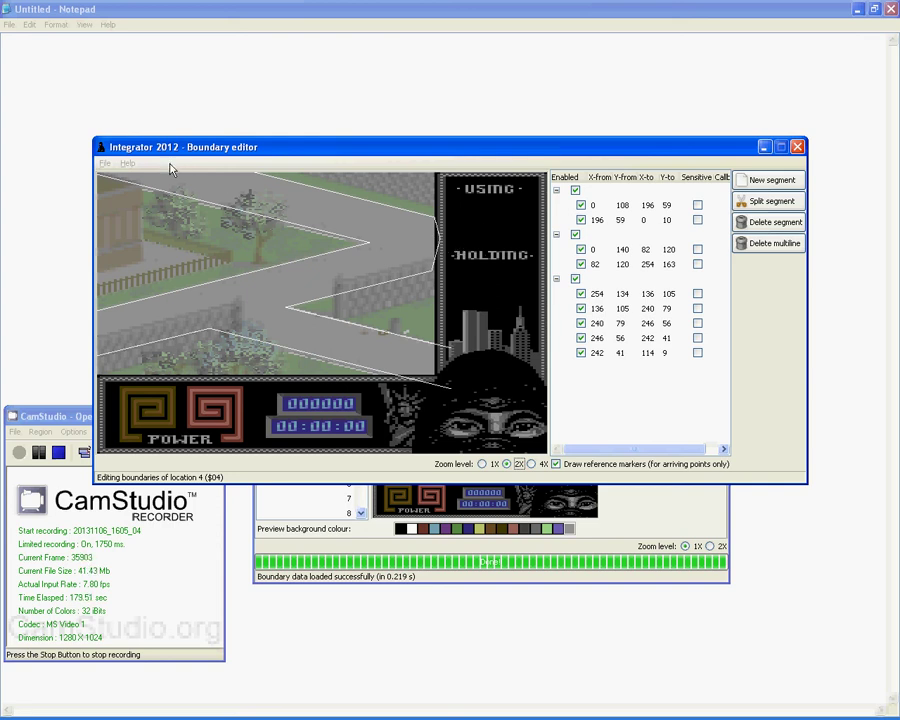
left_click(796, 148)
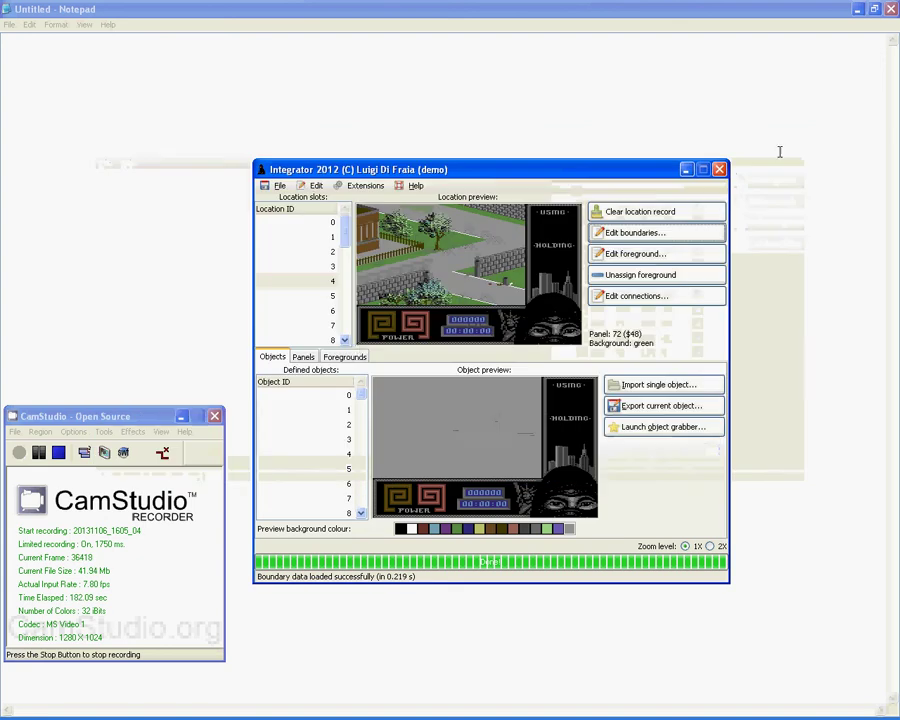
Recheck location 4's exit markers in the connection editor against its boundaries, and return to the location list
left_click(675, 296)
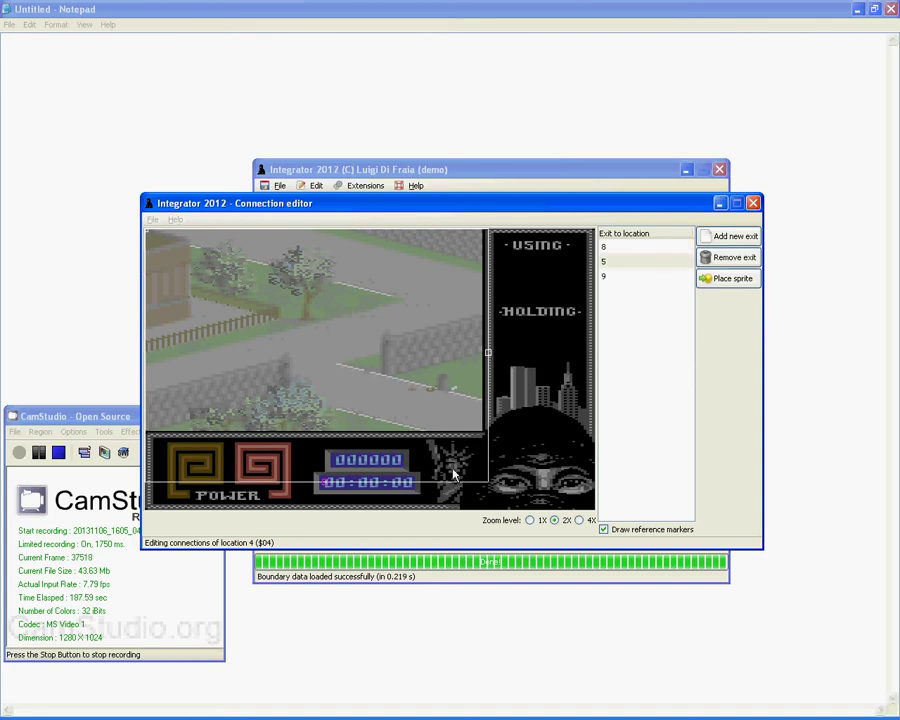
left_click(753, 203)
scroll(300, 290, "down", 2)
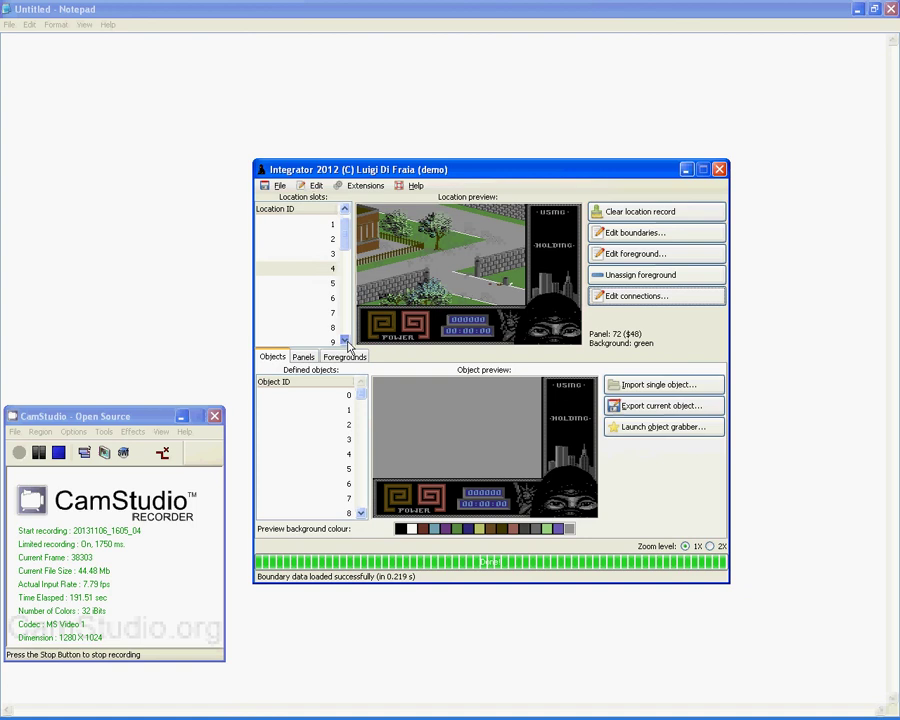
Examine location 13's boundary lines in the boundary editor, and close the editor
left_click(331, 336)
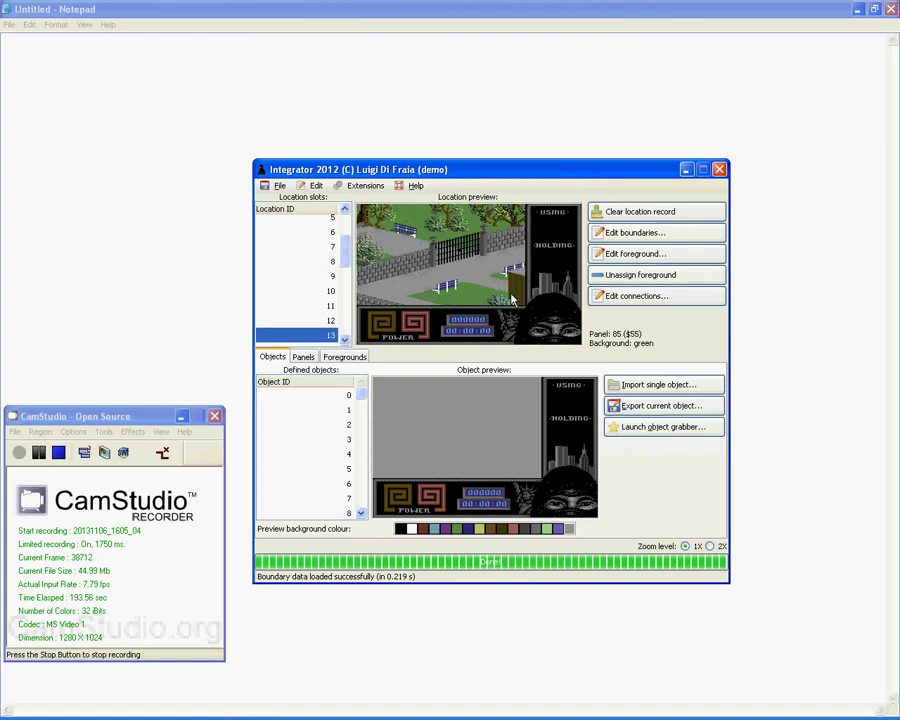
left_click(645, 234)
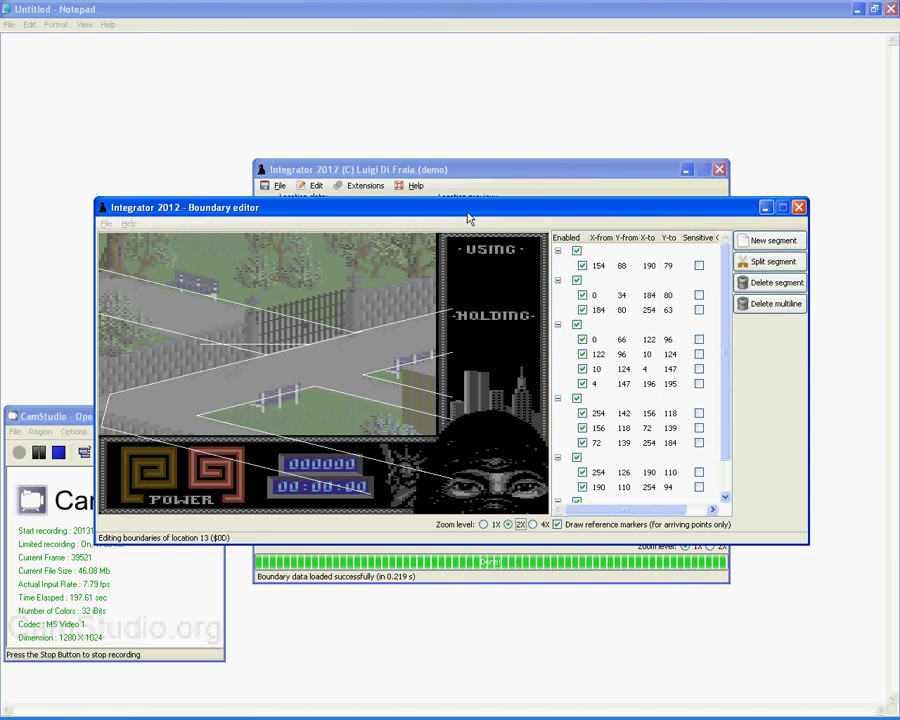
left_click_drag(468, 210, 485, 80)
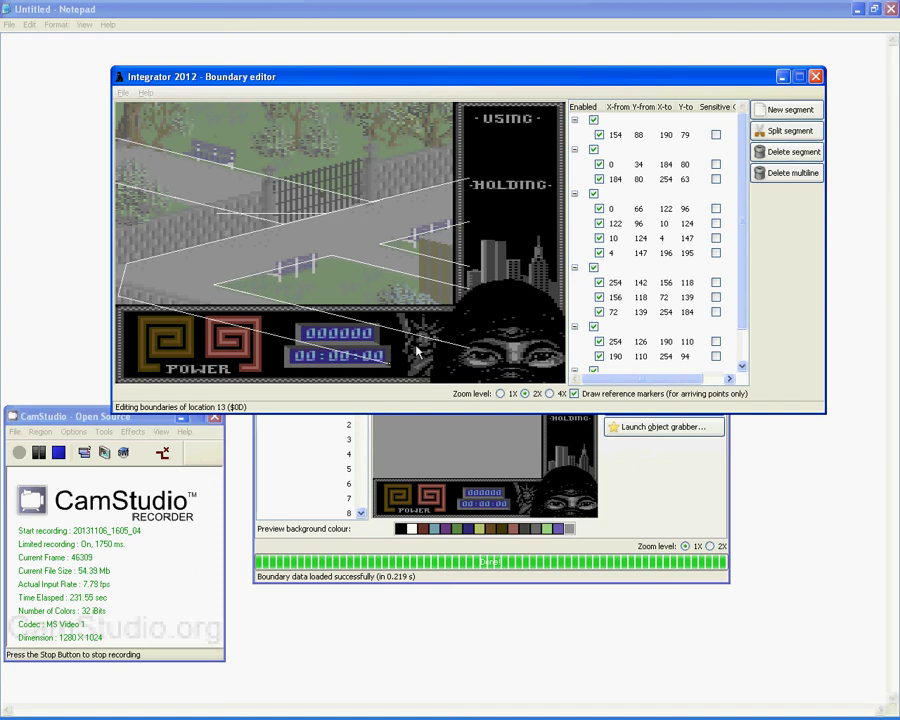
left_click(816, 78)
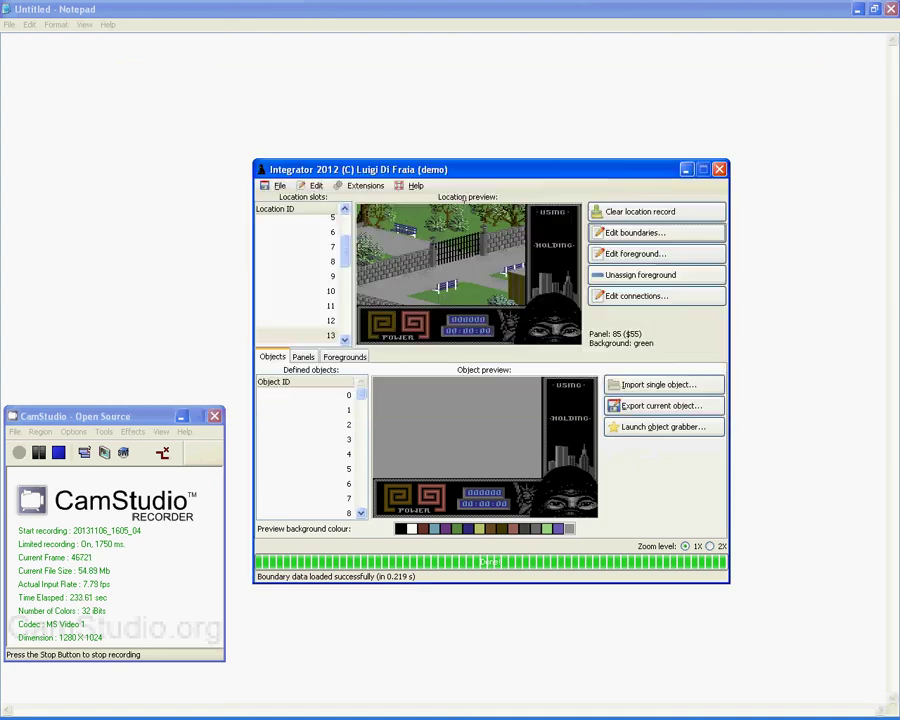
Review location 13's exit markers to locations 8, 3, 9 and 14 in the connection editor
left_click(598, 295)
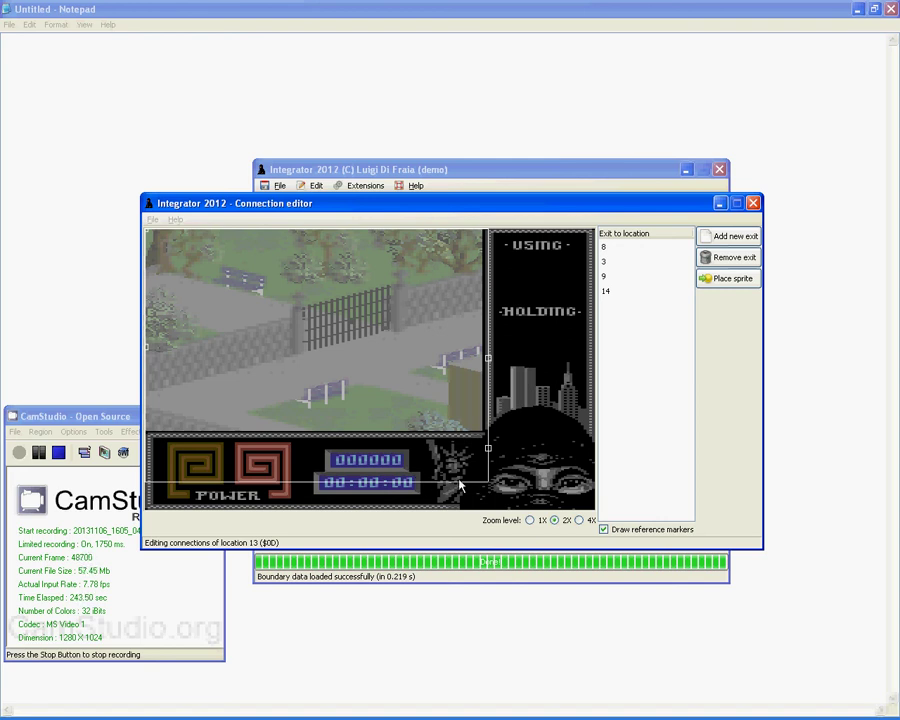
left_click(629, 277)
left_click(632, 264)
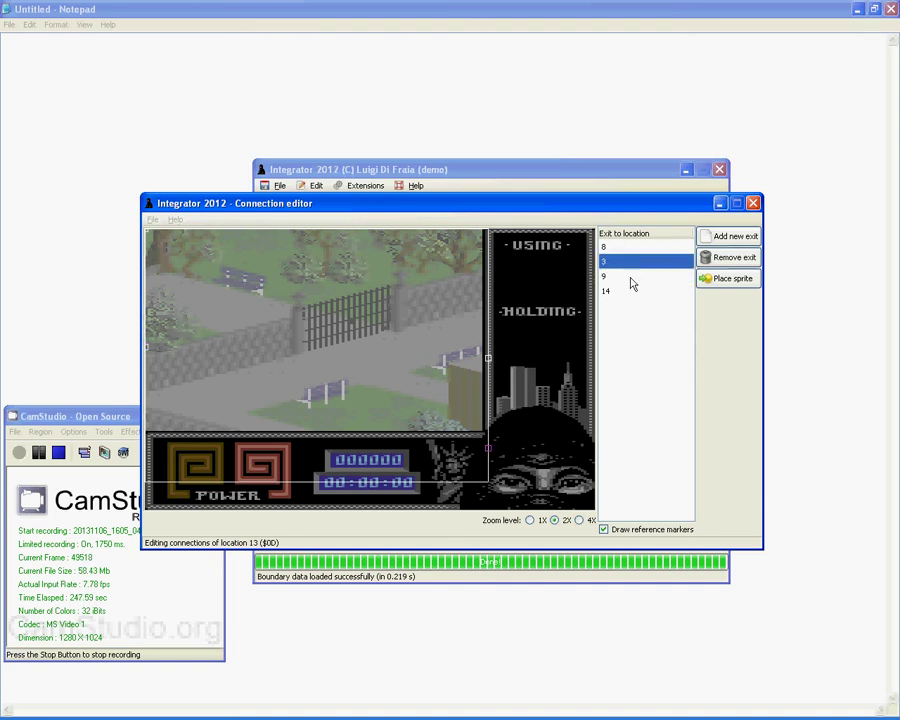
left_click(612, 278)
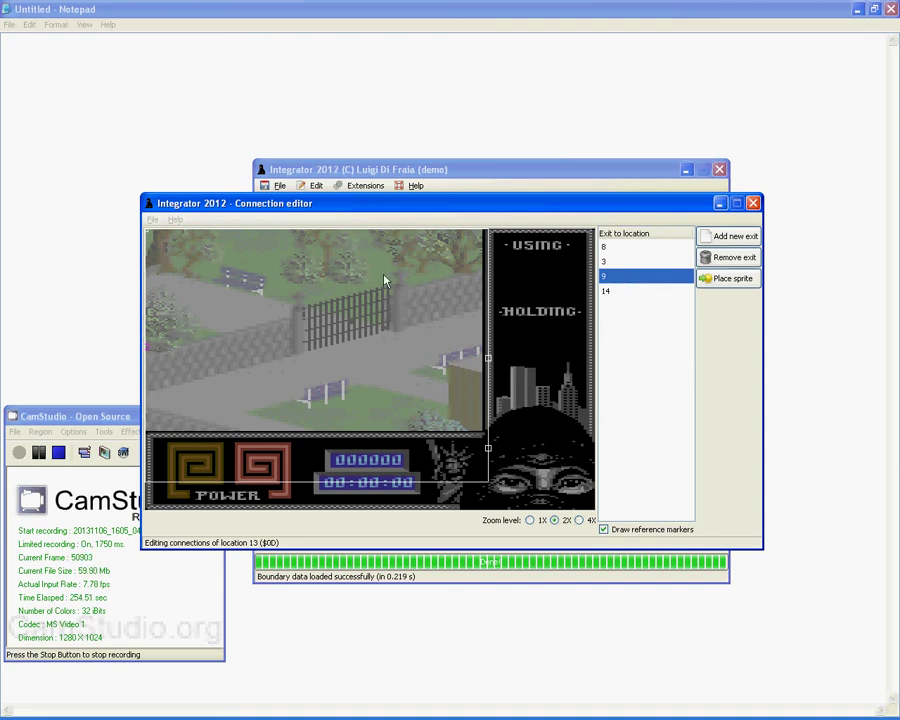
left_click(608, 246)
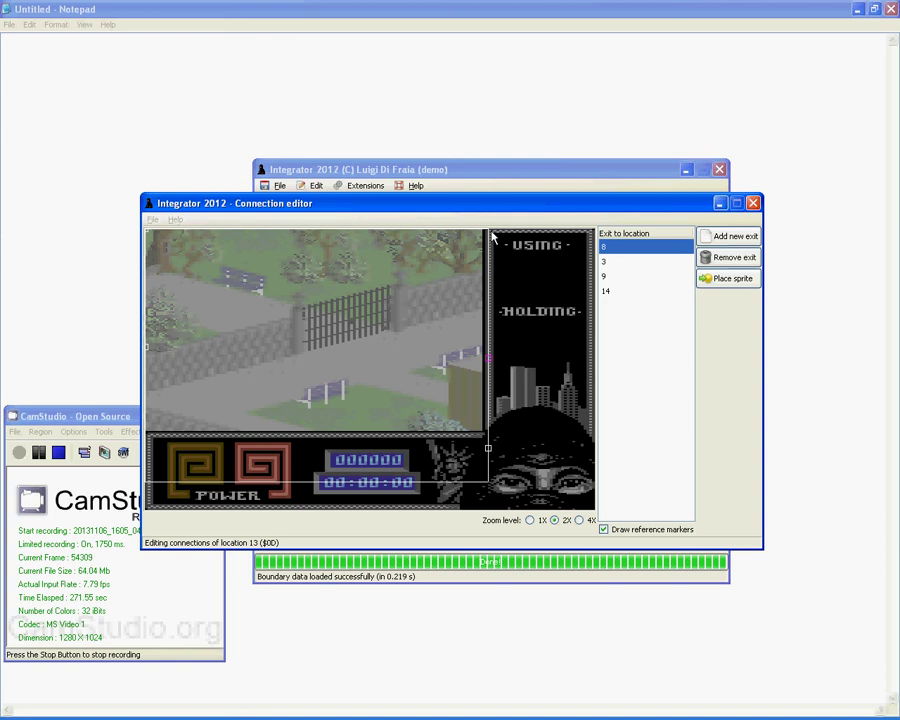
left_click(632, 263)
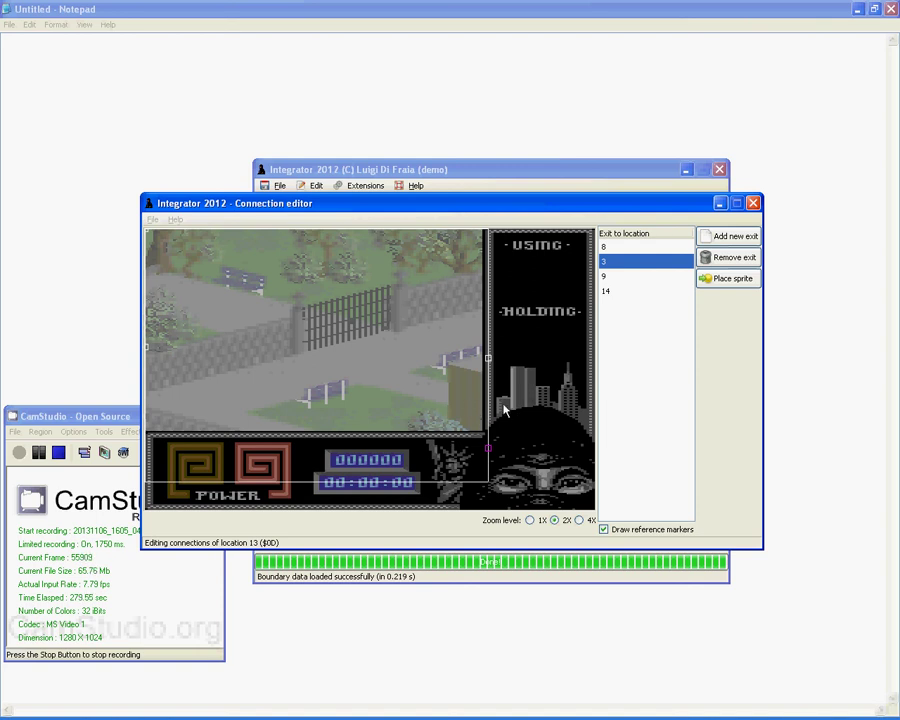
left_click(606, 276)
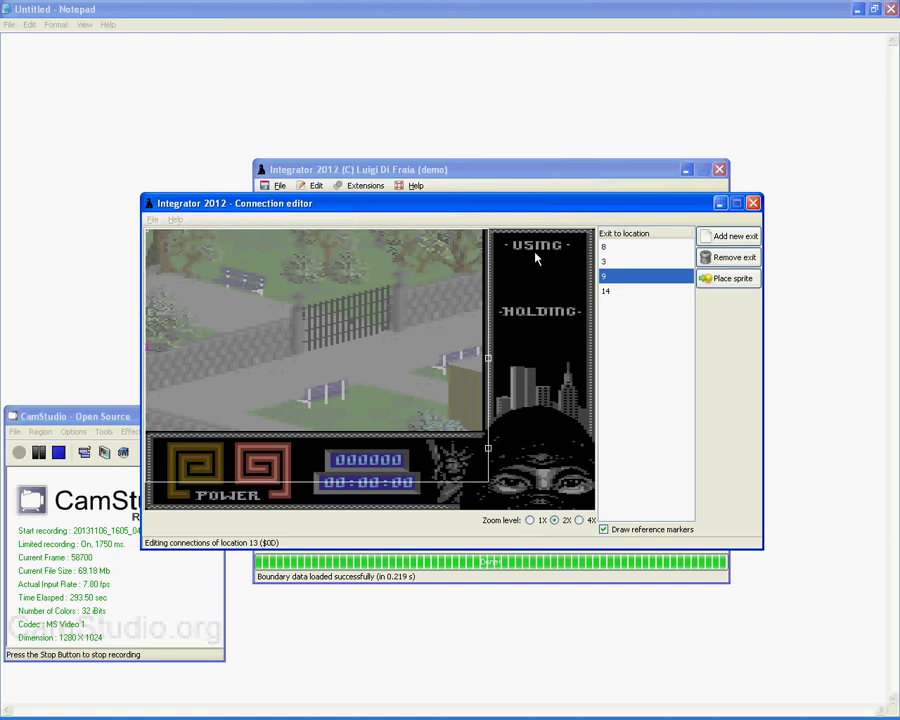
left_click(660, 293)
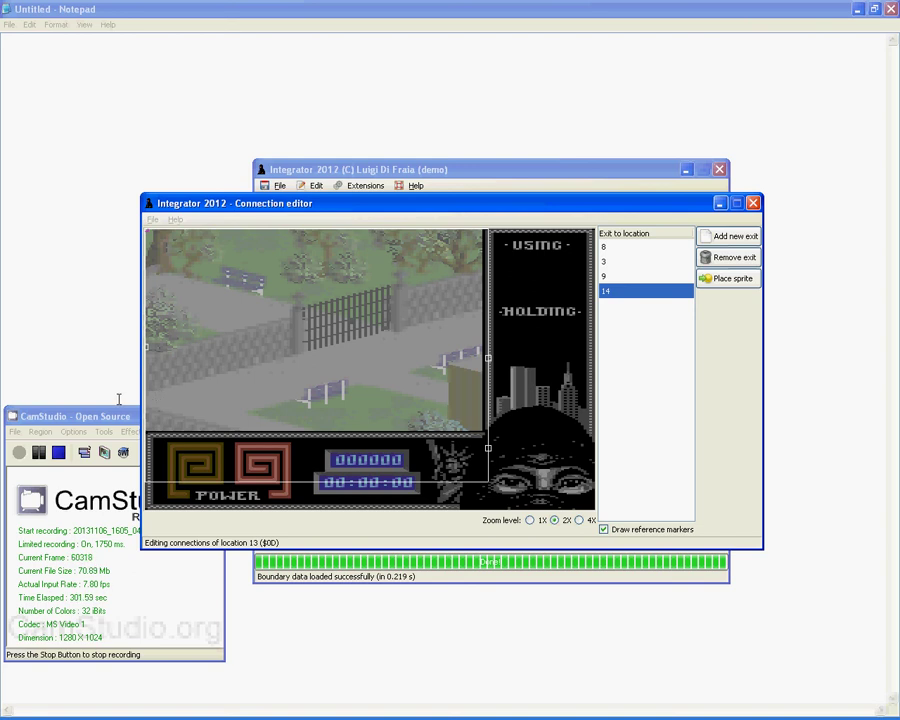
left_click(609, 278)
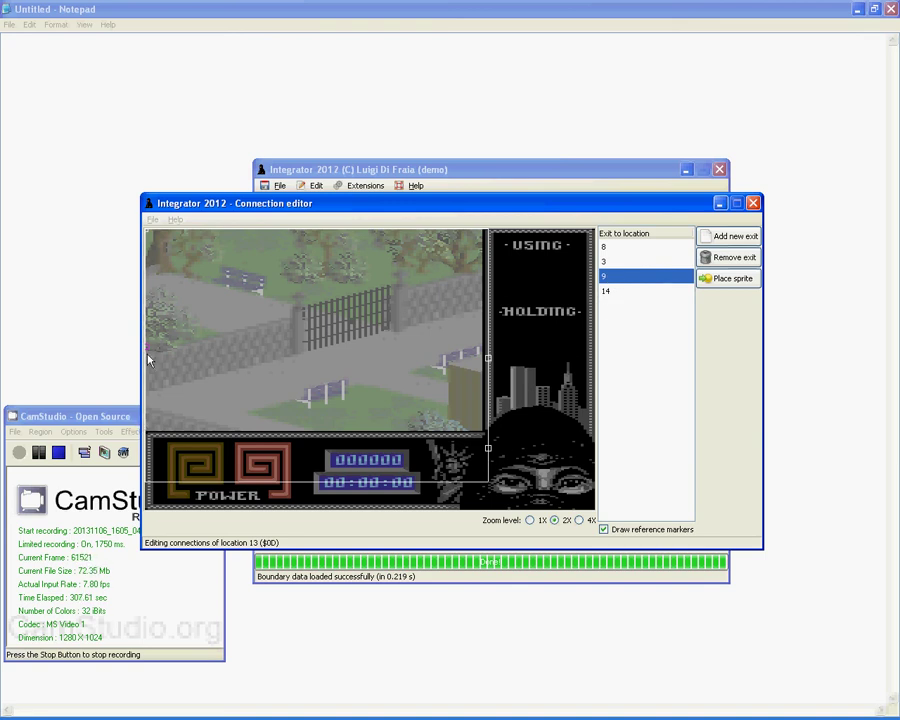
Leave the connection editor and recheck location 13's boundary lines in the boundary editor, closing it when finished
left_click(753, 203)
left_click(655, 233)
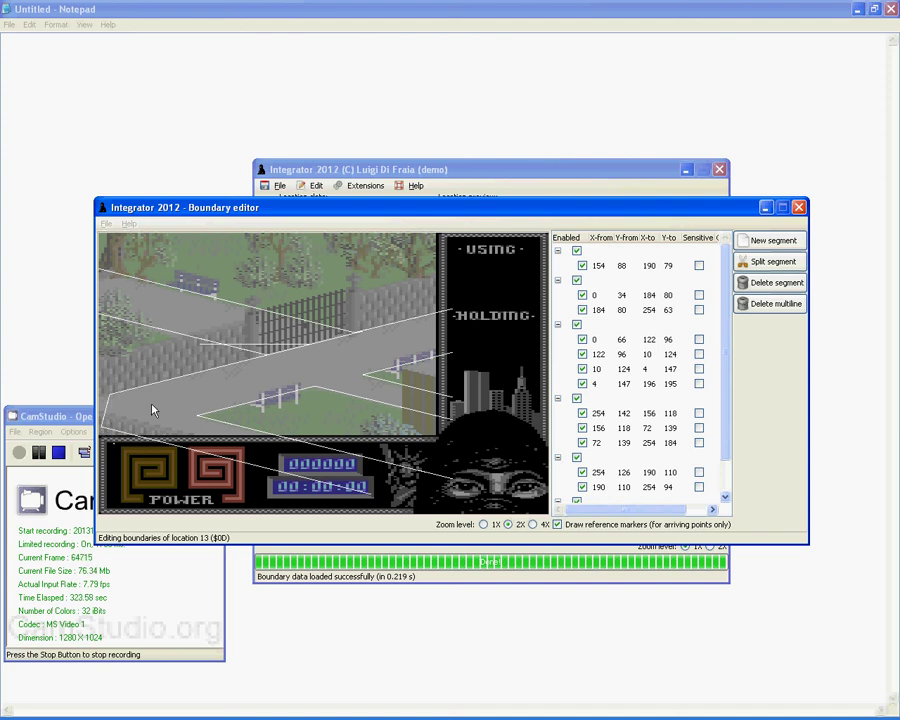
left_click(799, 207)
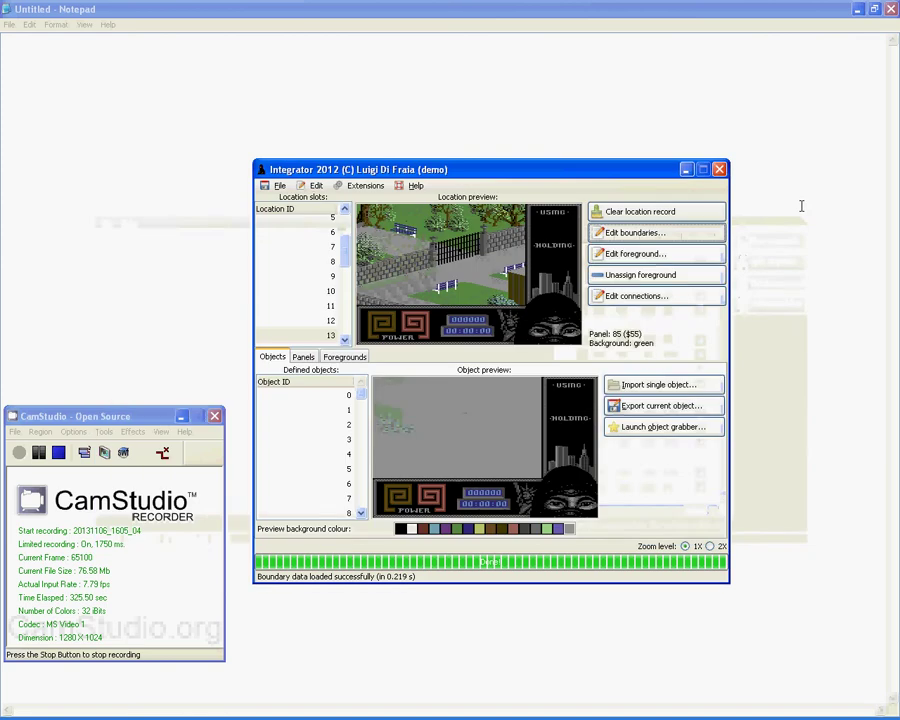
Browse the location list past location 13 and select location 15
left_click(345, 340)
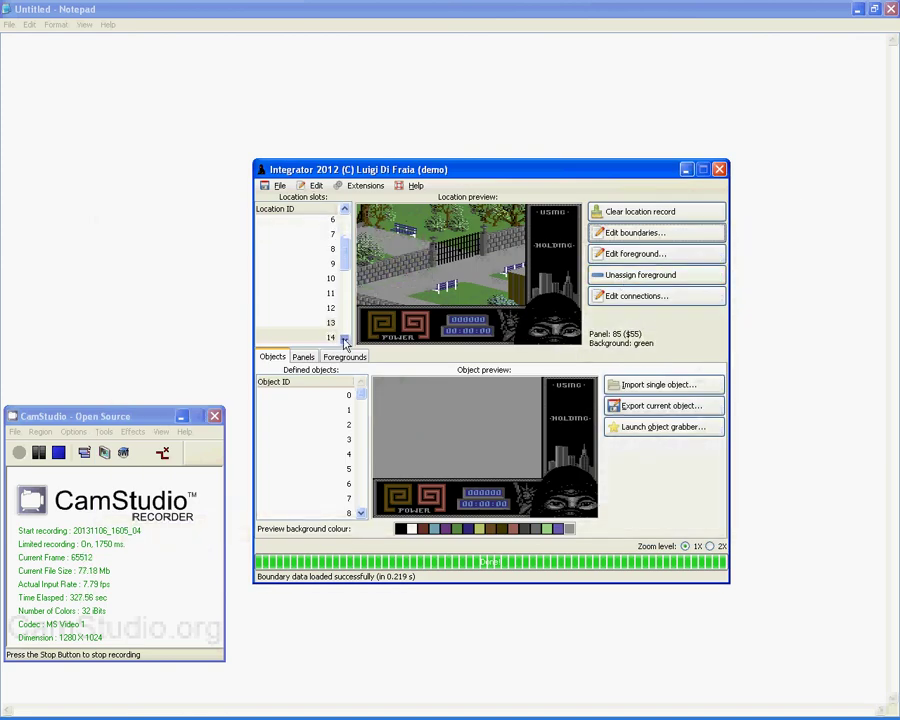
left_click(345, 340)
left_click(345, 340)
left_click(345, 340)
left_click(330, 327)
left_click(325, 312)
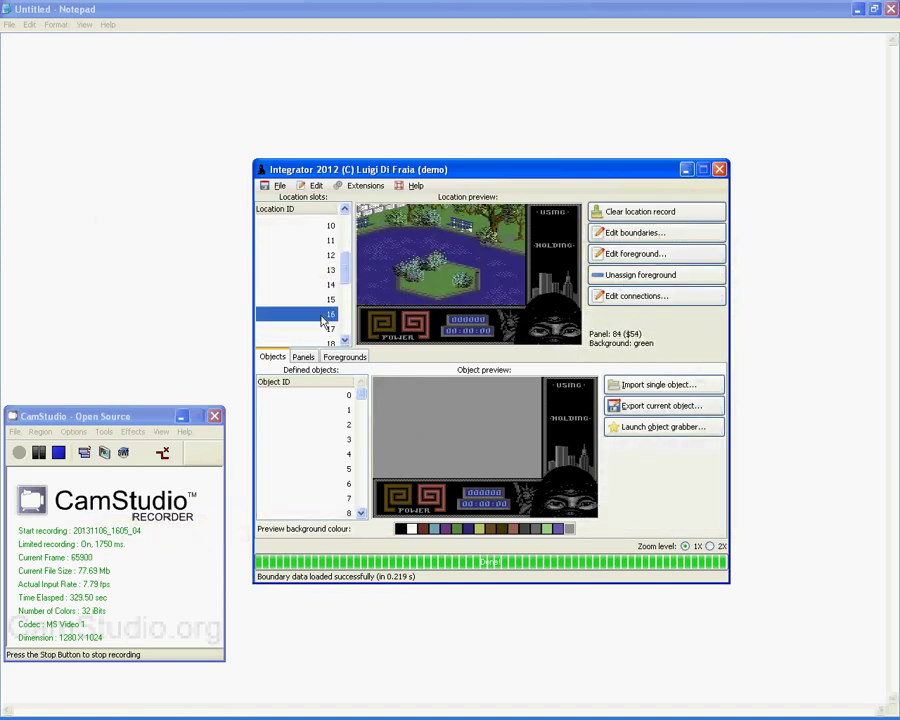
key("Up")
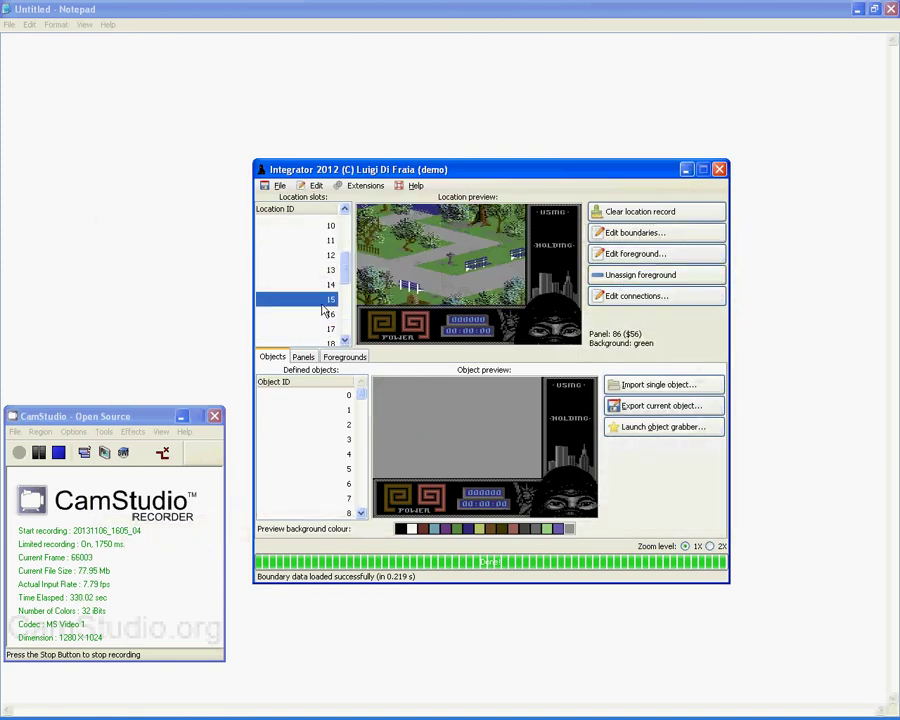
Review location 15's exit markers to locations 16, 14 and 17 in the connection editor, and close it
left_click(671, 297)
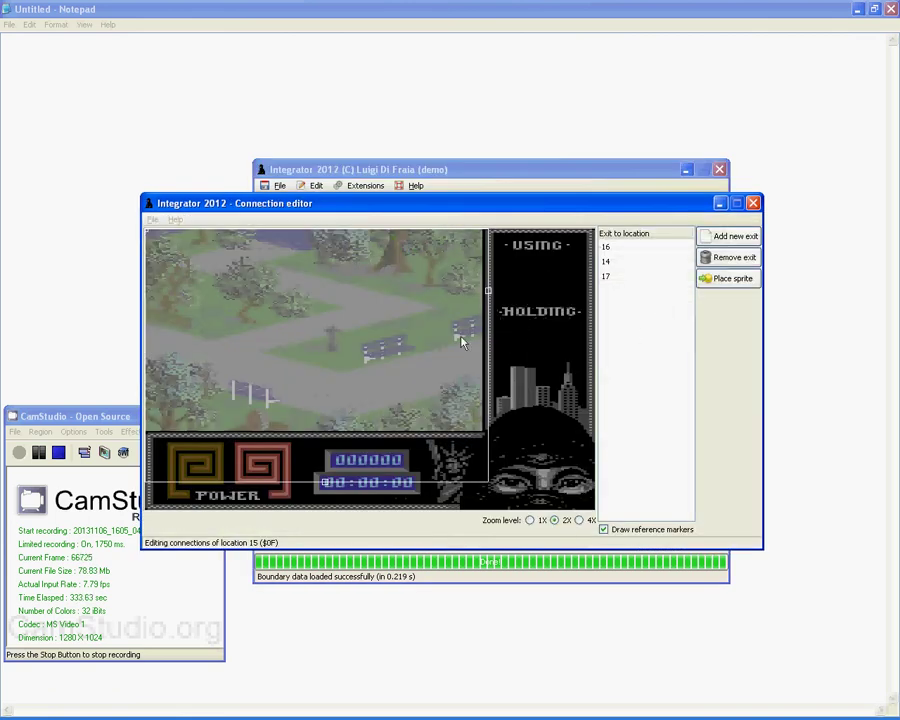
left_click(629, 249)
left_click(632, 262)
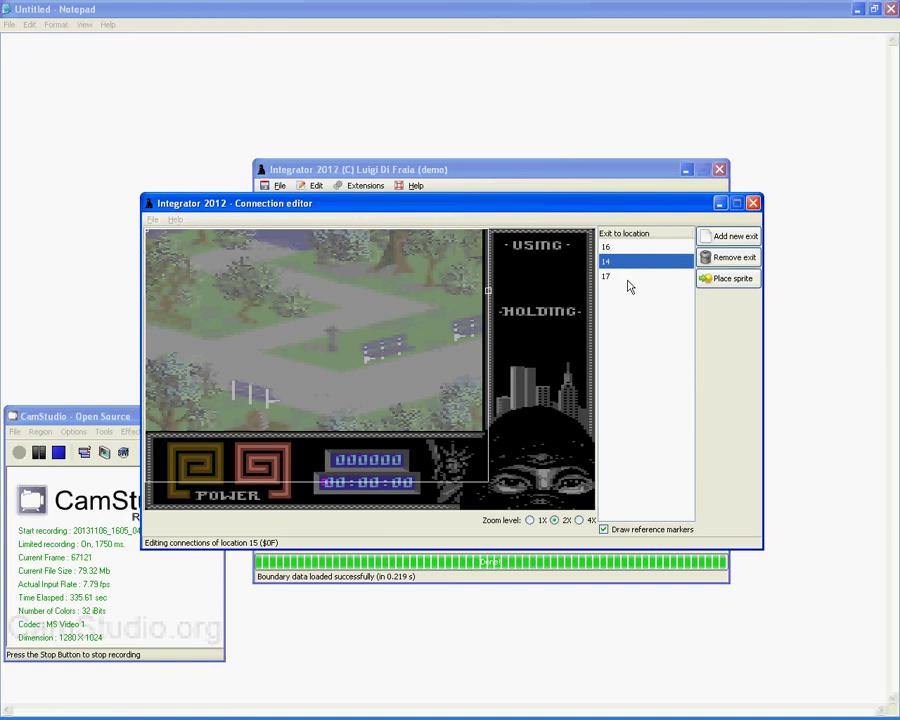
left_click(629, 277)
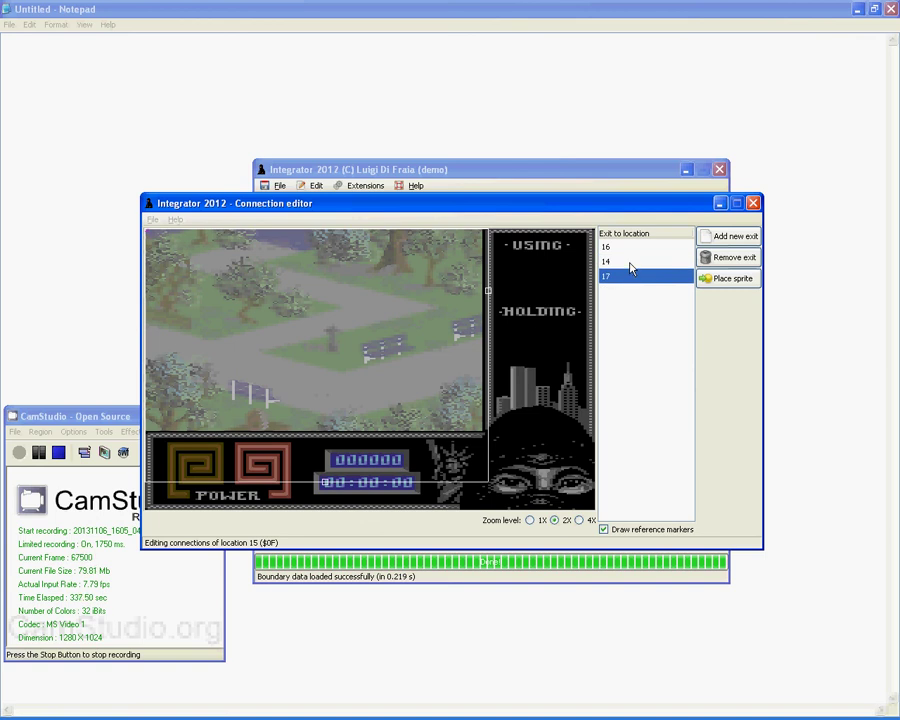
left_click(630, 261)
left_click(631, 248)
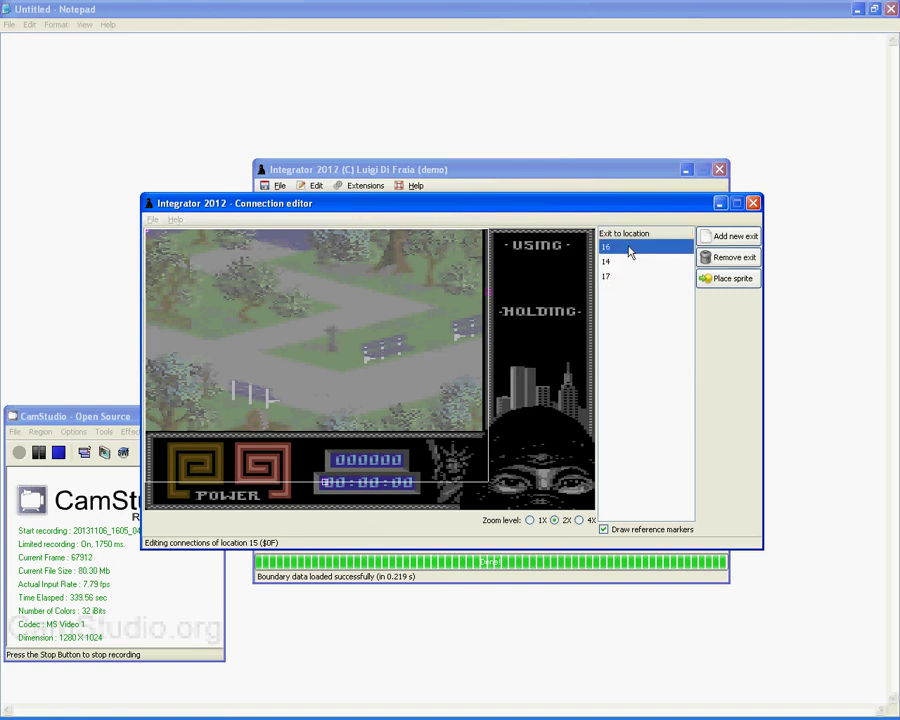
left_click(757, 204)
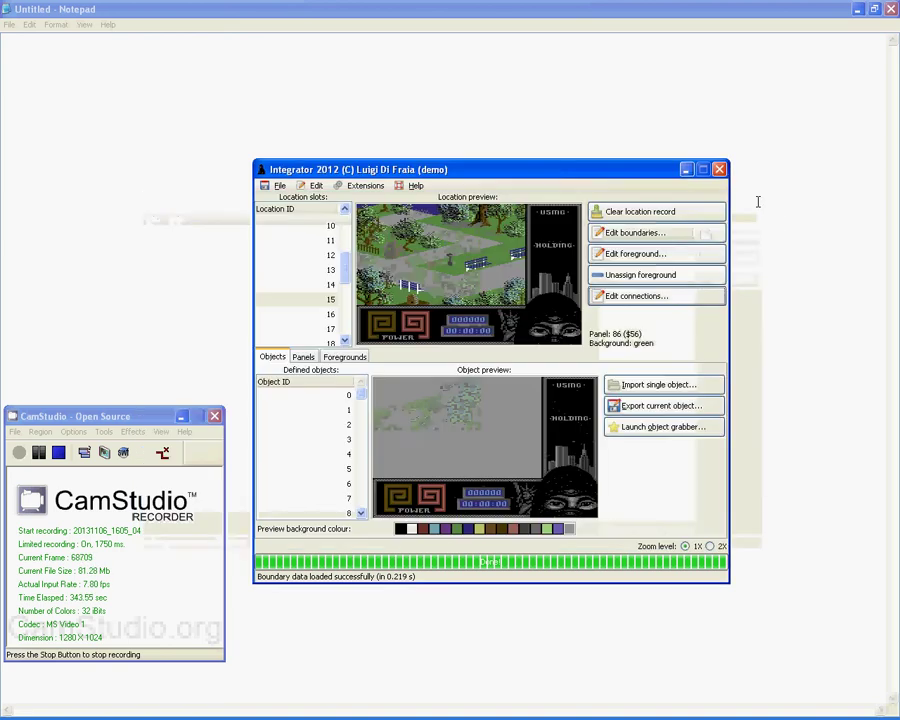
Examine location 15's boundary lines in the boundary editor
left_click(662, 232)
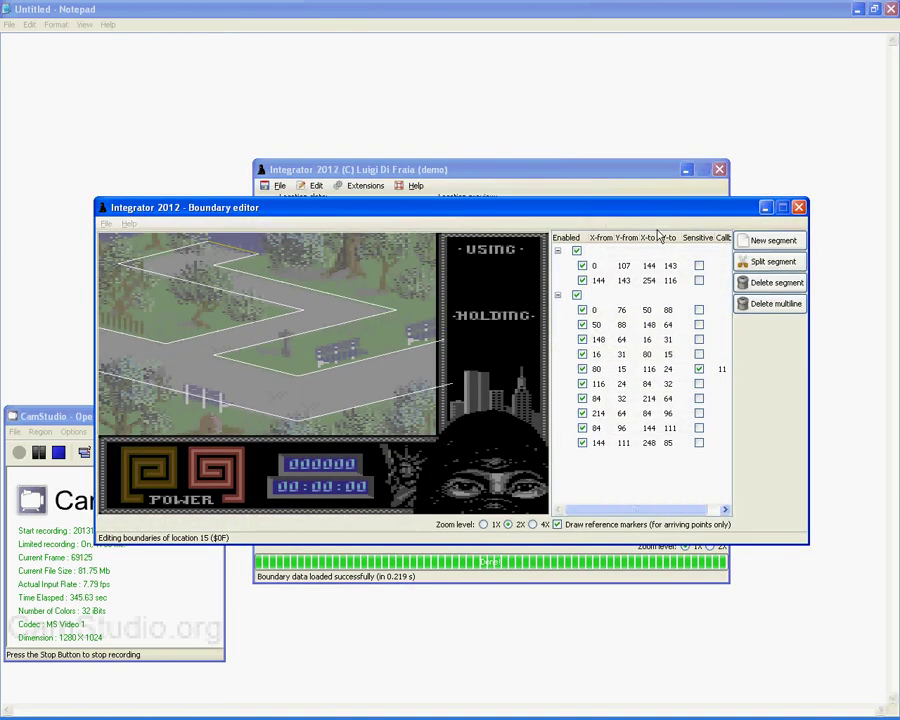